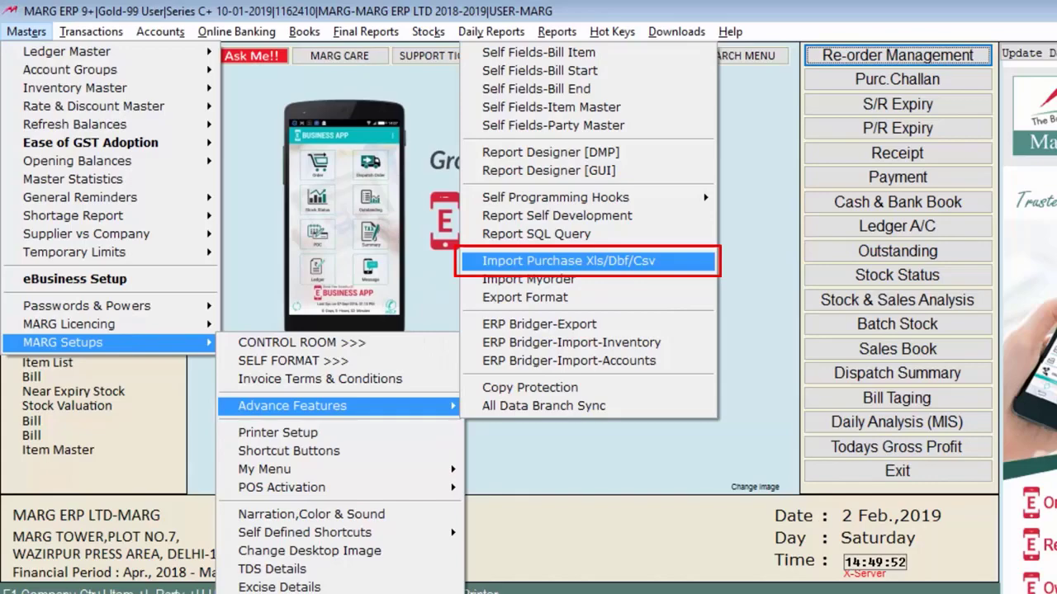
Open the purchase Xls/Dbf/Csv import methods and create a new purchase method named PURC.
key(Return)
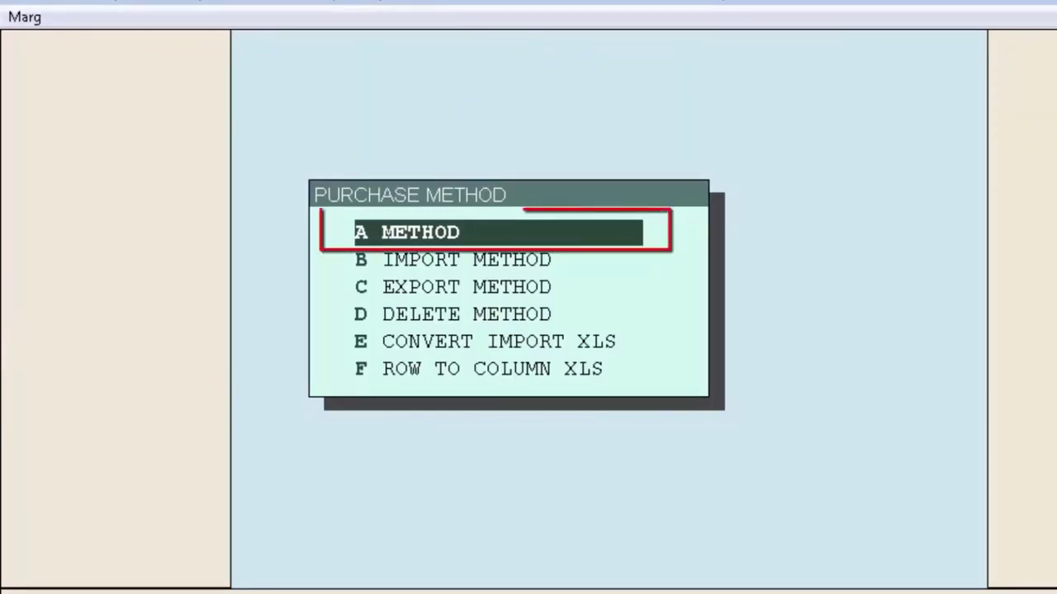
key(Return)
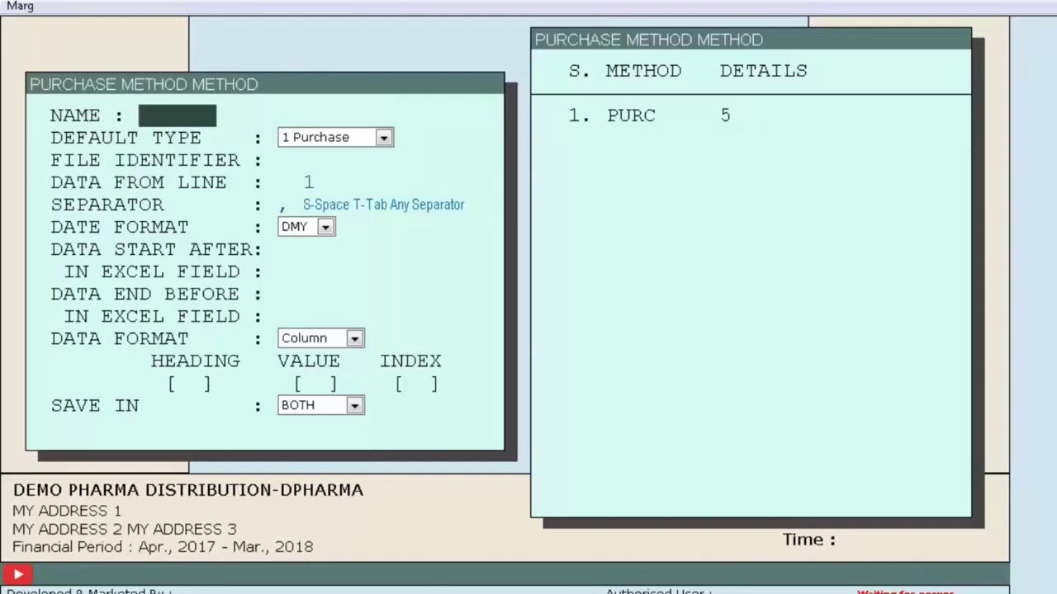
text(PURC)
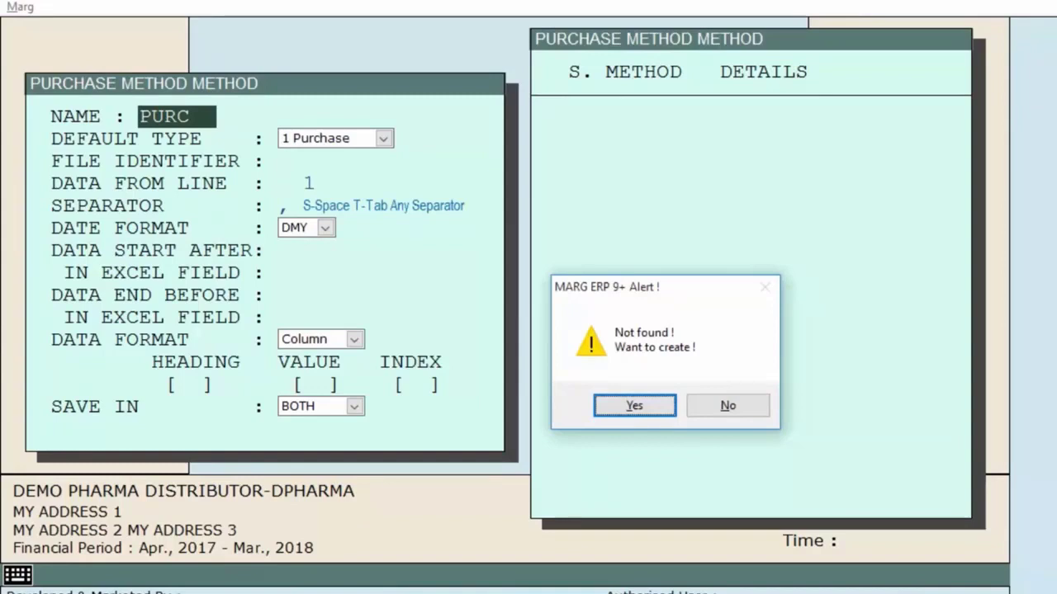
key(Return)
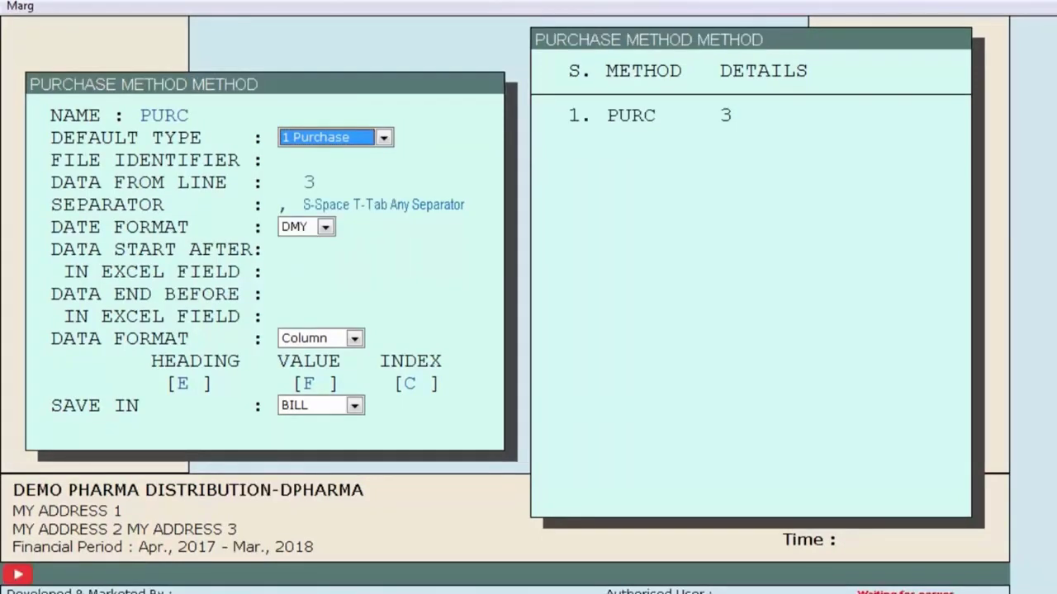
Set the PURC method to type 1 Purchase, file identifier purcase.xl, data from line 3, comma separator and DMY date format.
key(Return)
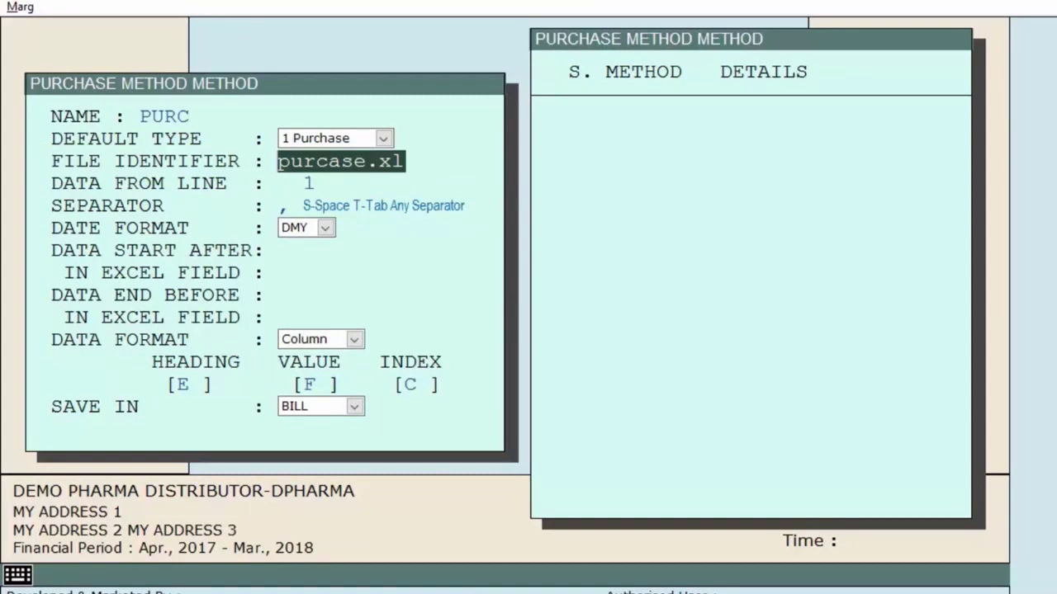
key(Return)
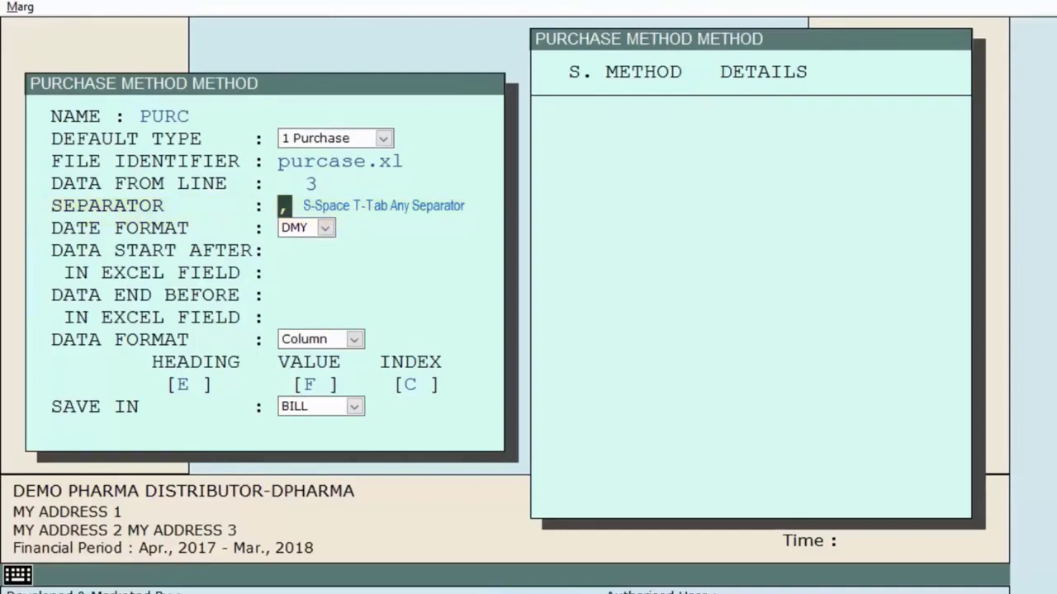
key(Return)
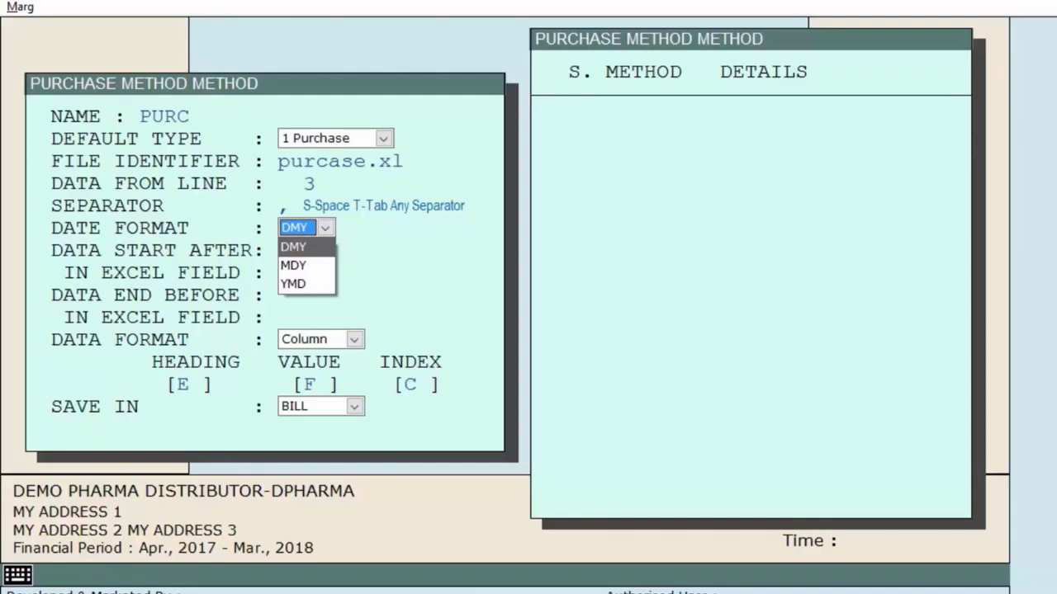
key(Return)
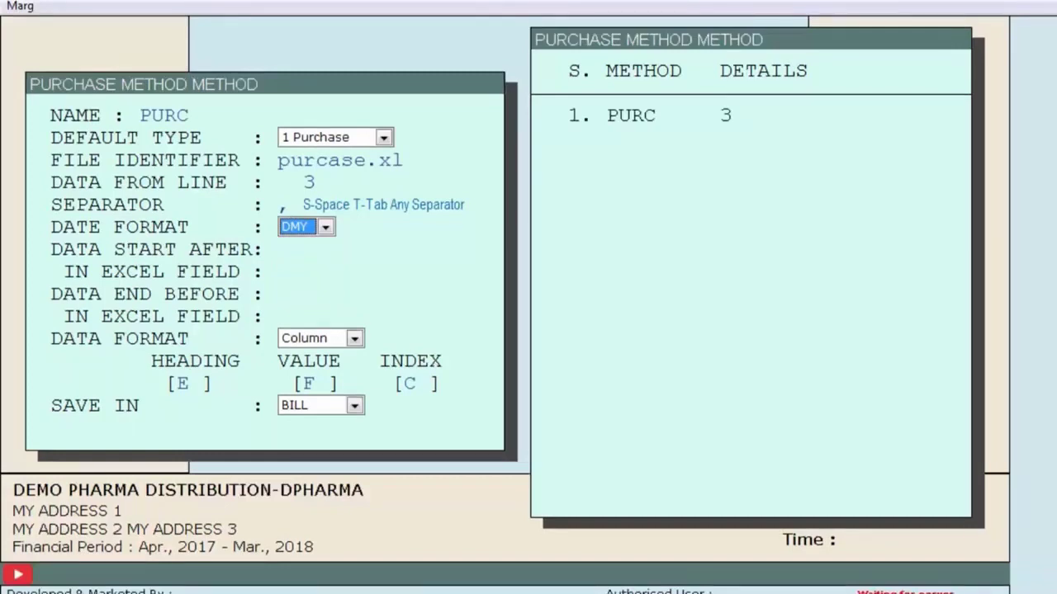
key(Return)
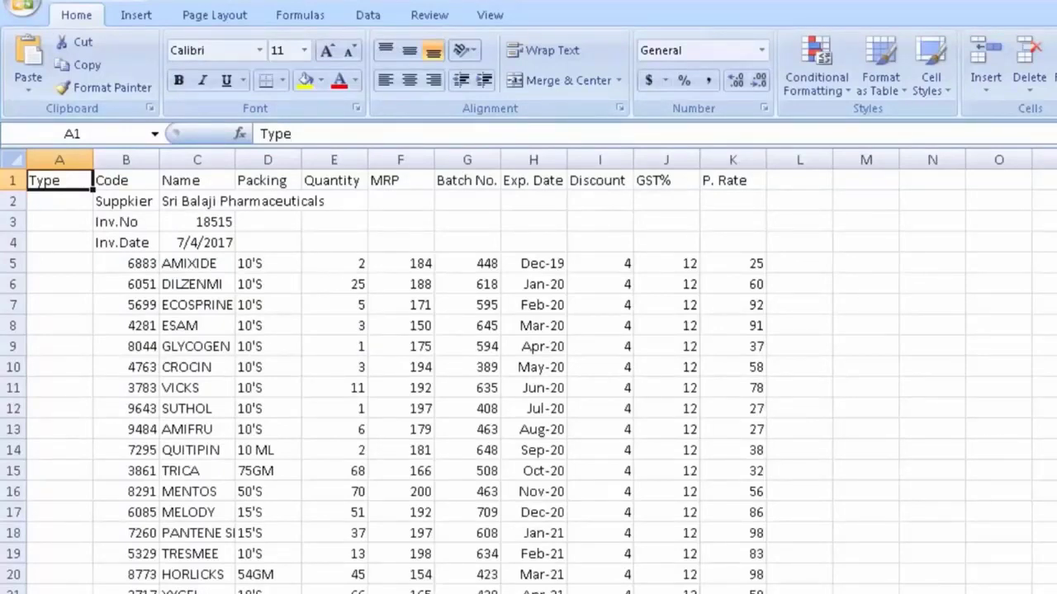
Return from Excel to Marg ERP, leave the method's data start and end fields blank, and keep Column as the data format.
key(alt+Tab)
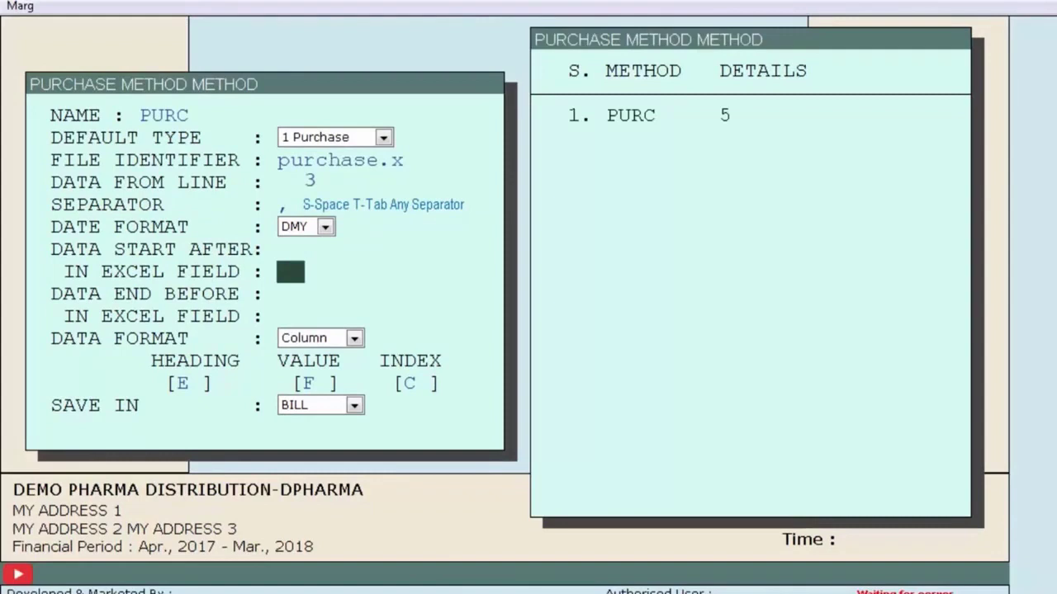
key(Return)
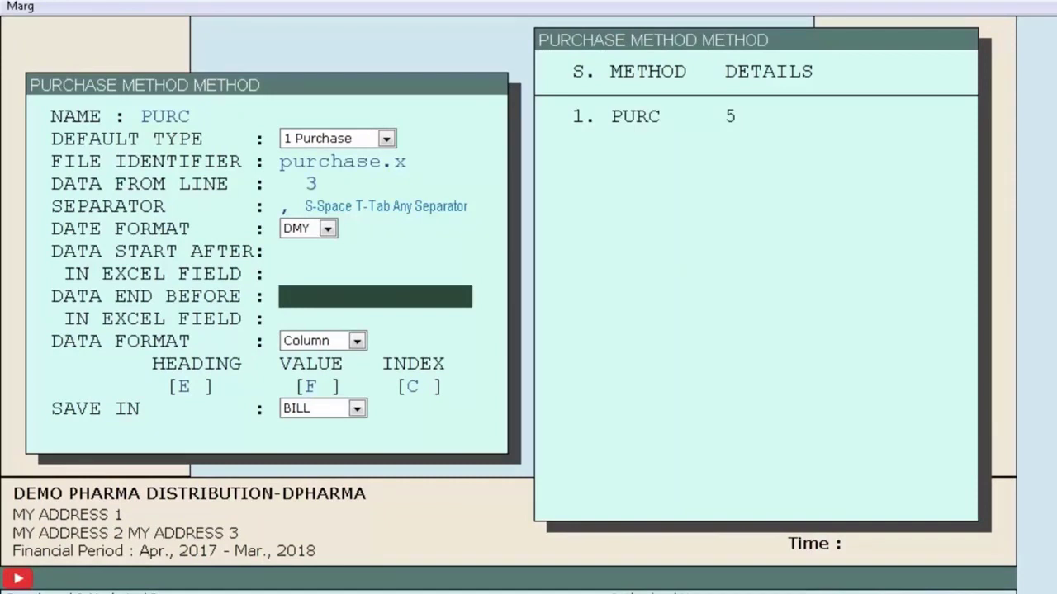
key(Return)
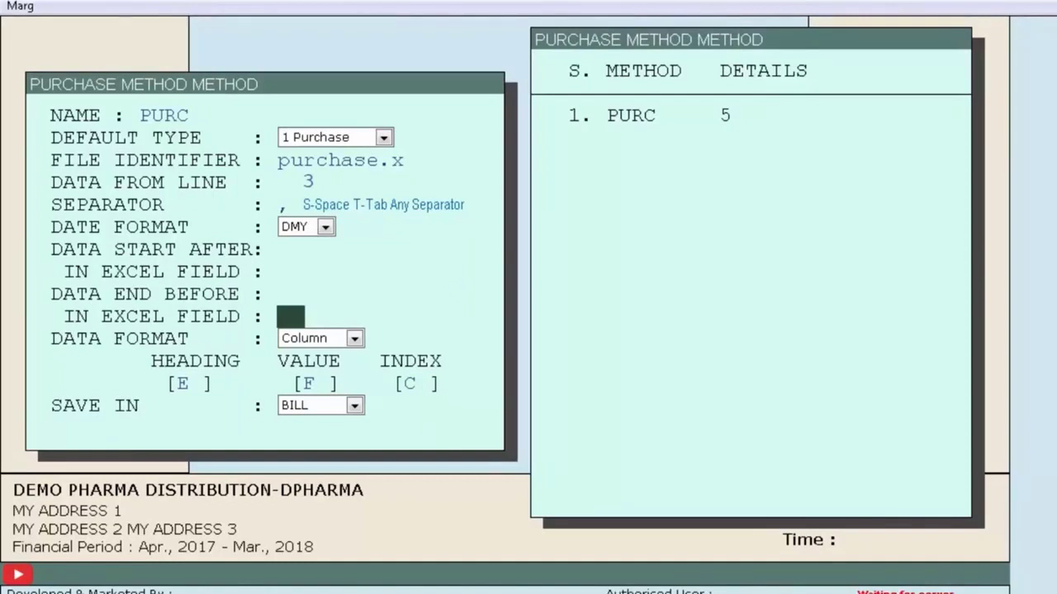
key(Return)
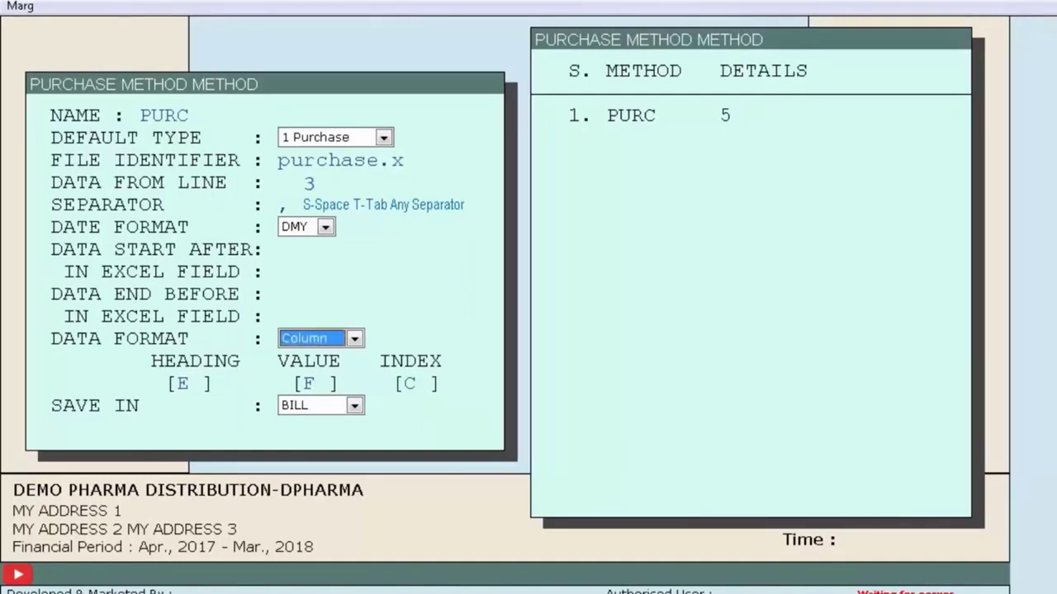
key(space)
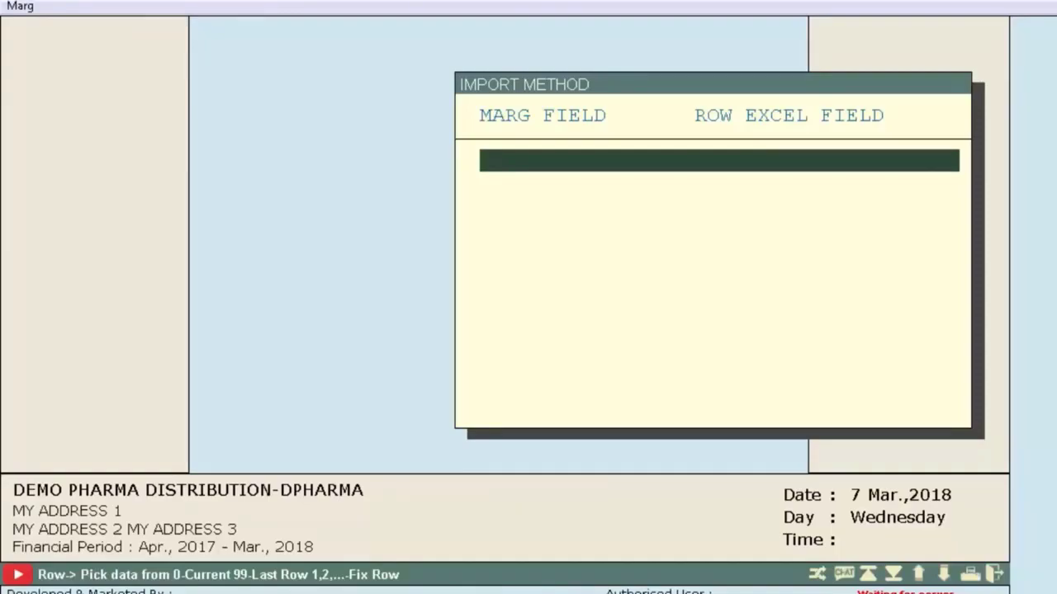
Map the bill number field MAIN_BILLNO to row 3, Excel column C in the import method.
key(Return)
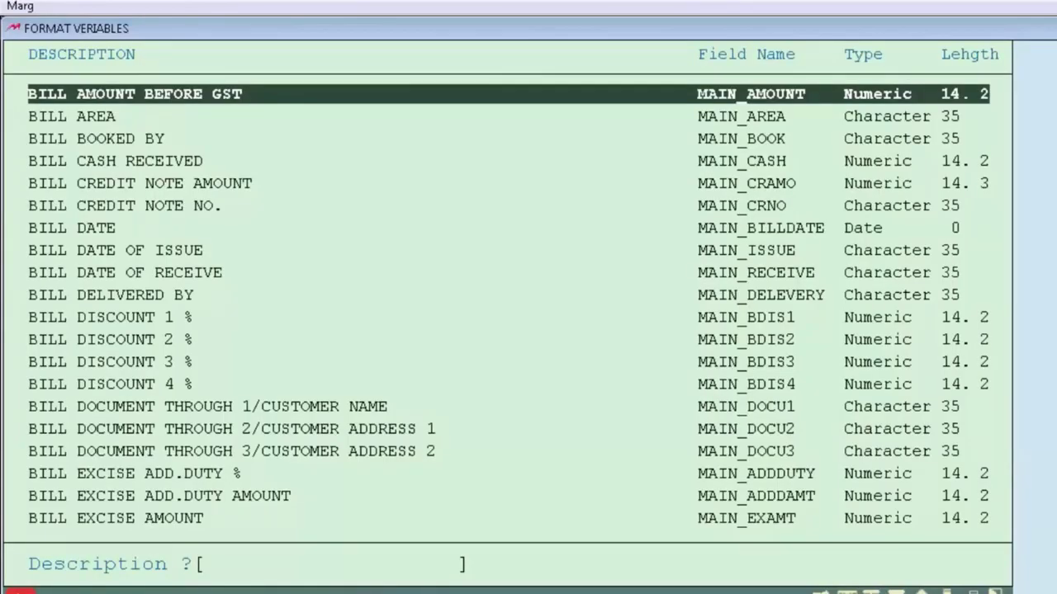
text(billn)
key(Return)
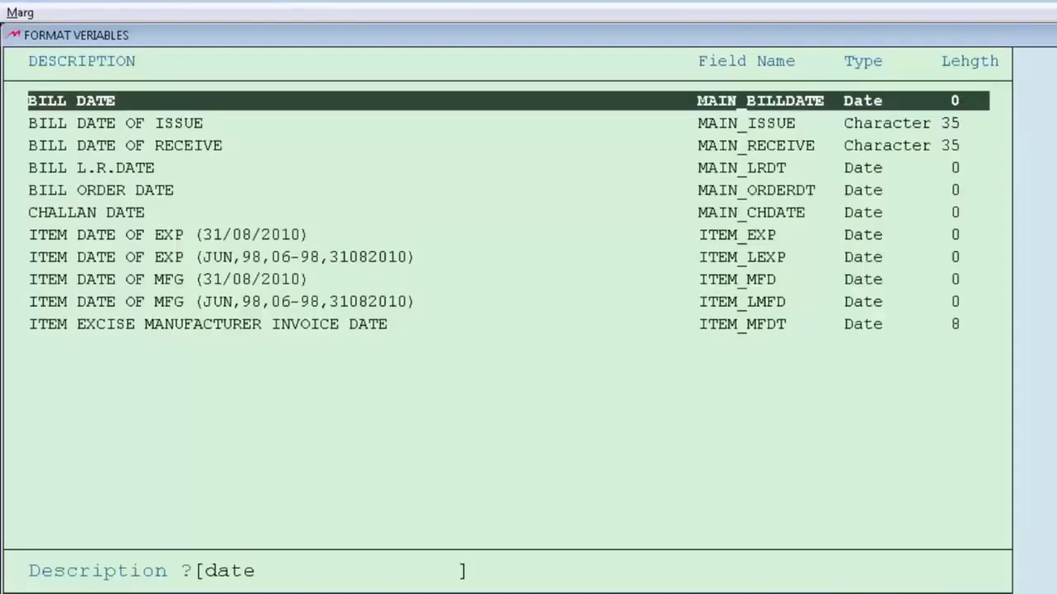
Map the bill date field MAIN_BILLDATE to row 4, Excel column C, and add the ITEM_CODE field to the import method.
key(Return)
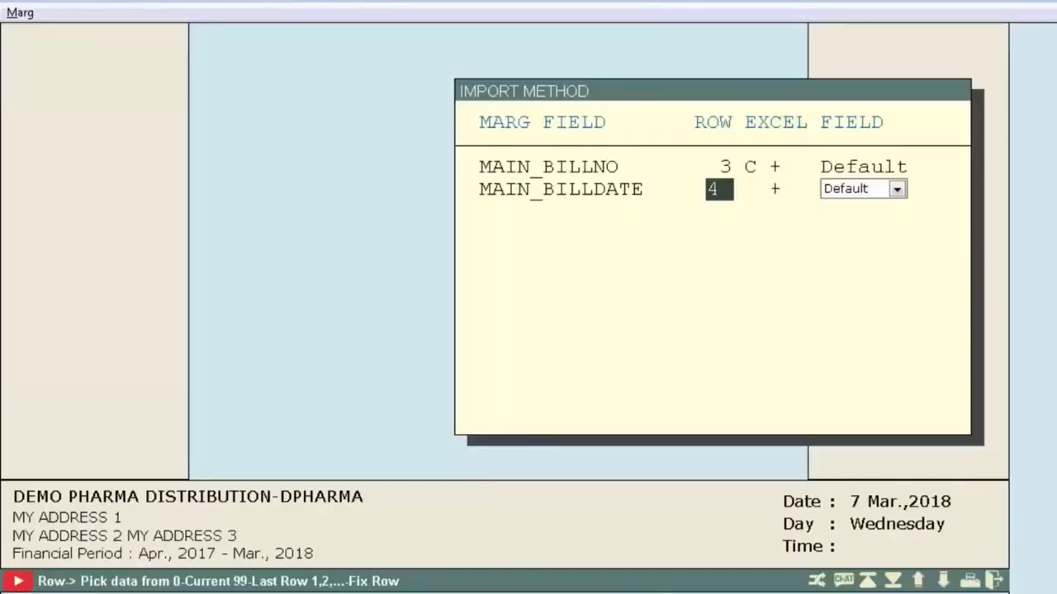
key(Return)
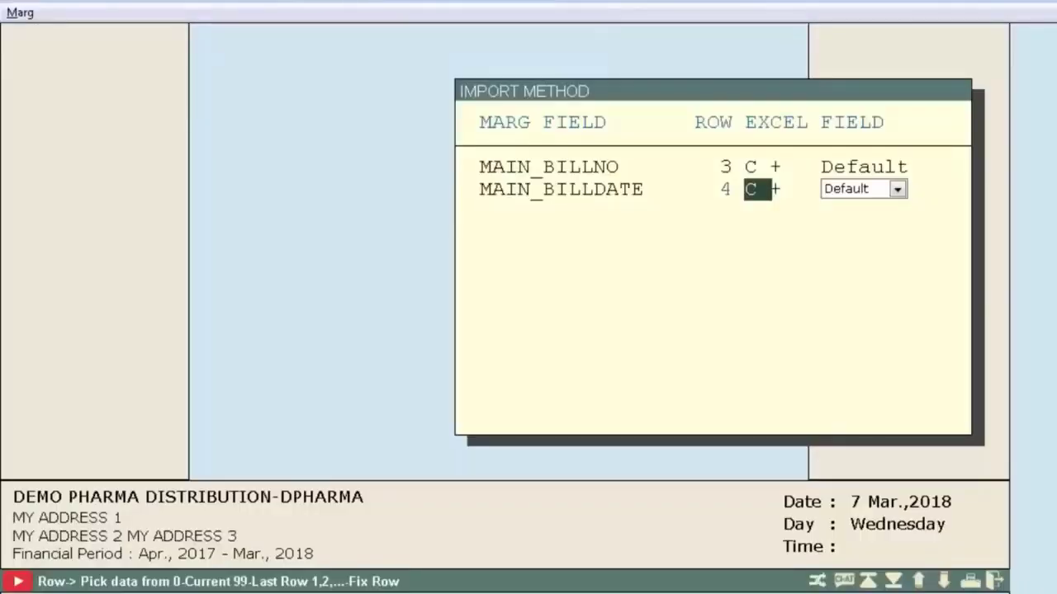
key(Return)
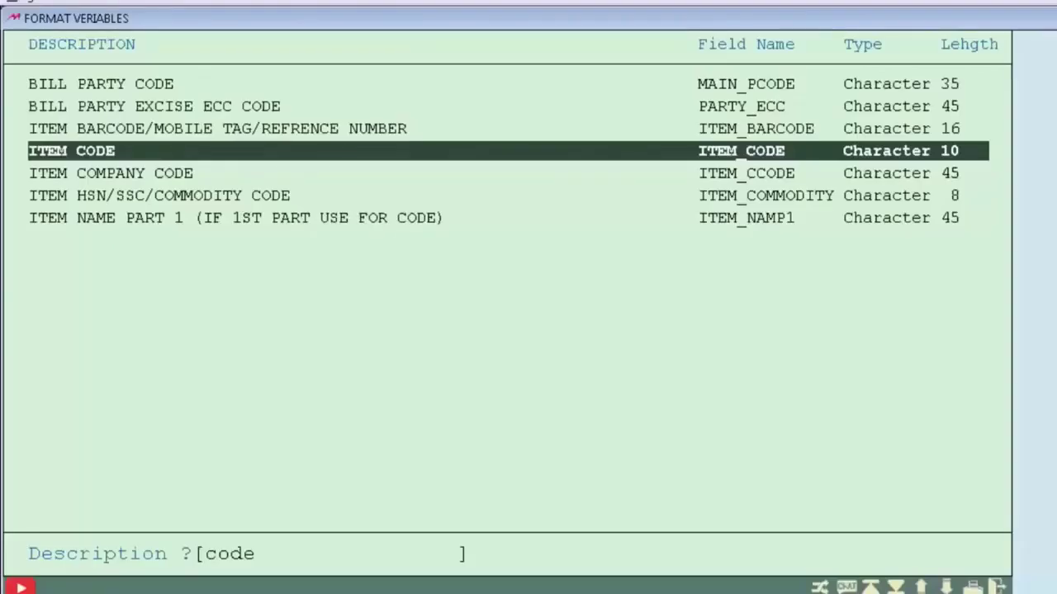
key(Return)
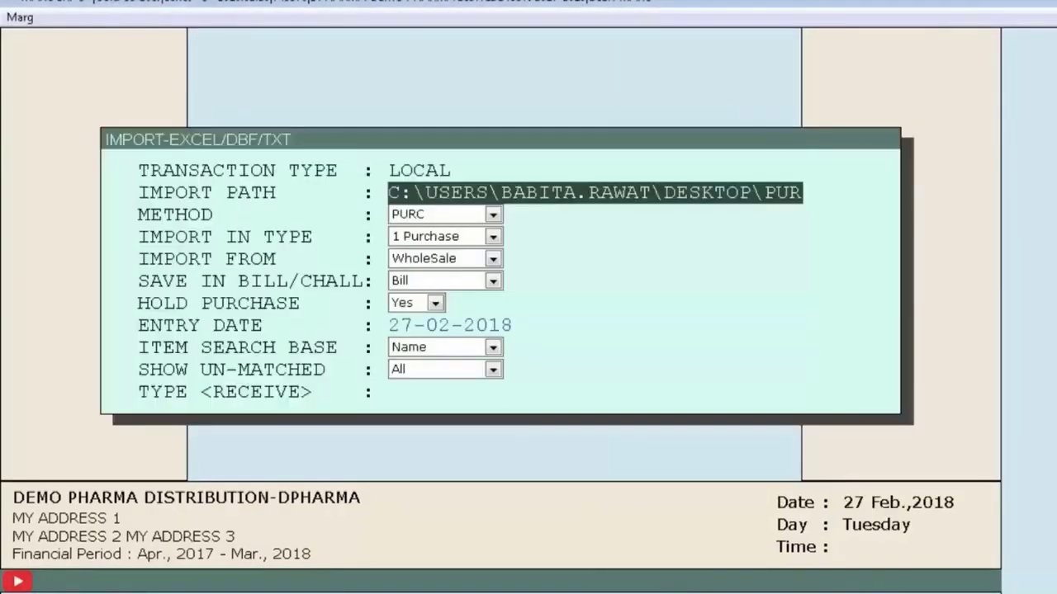
Accept the import file path and set method PURC, import type 1 Purchase, import from Retail, and saving as Bill.
key(Return)
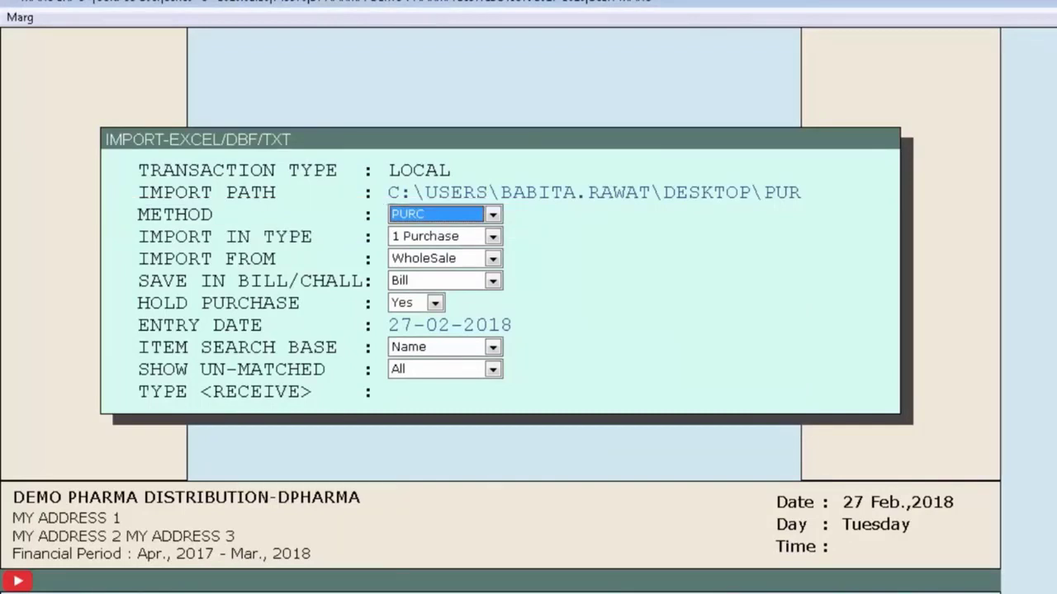
key(Return)
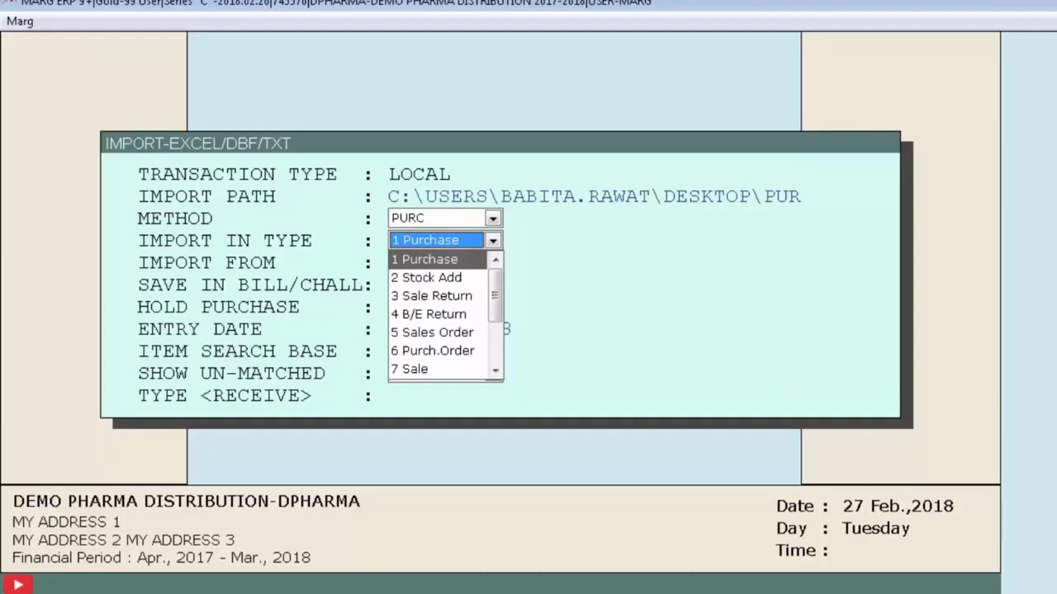
key(Return)
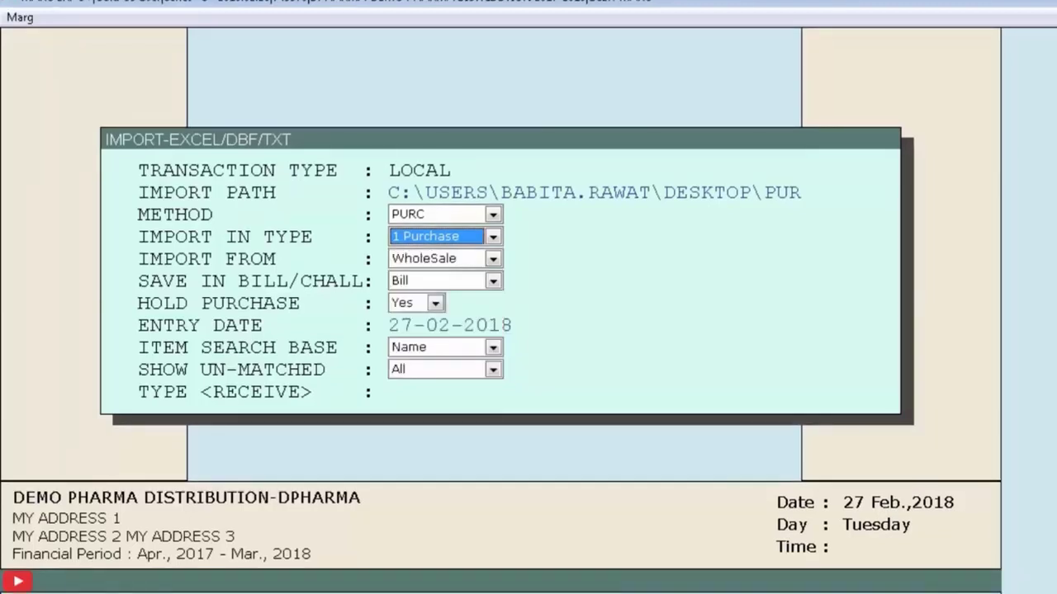
key(Return)
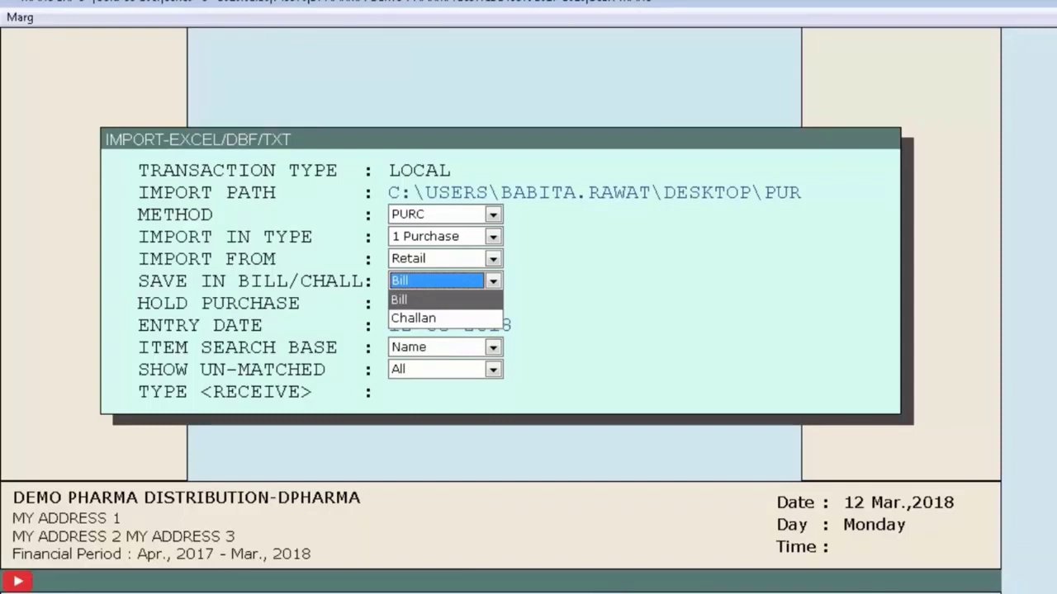
key(Return)
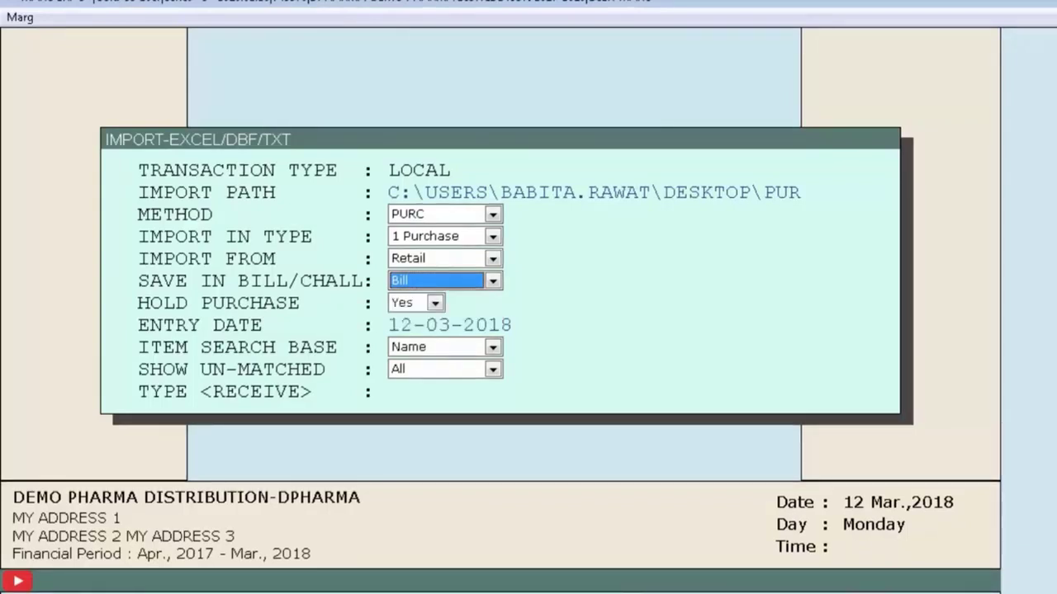
key(Return)
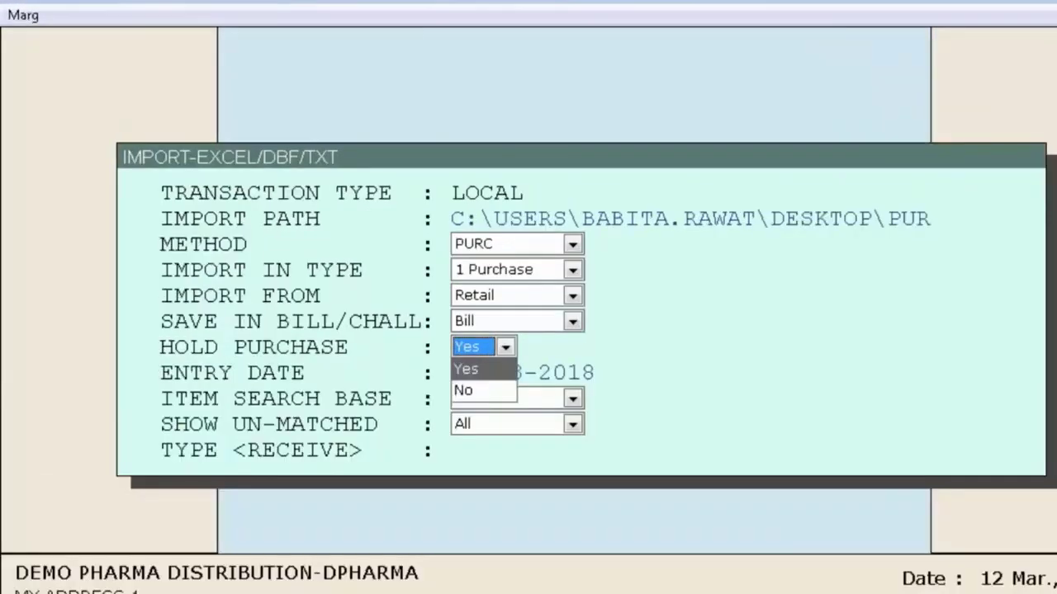
Set Hold Purchase to No, accept entry date 12-03-2018, and use Name as the item search base.
key(Down)
key(Return)
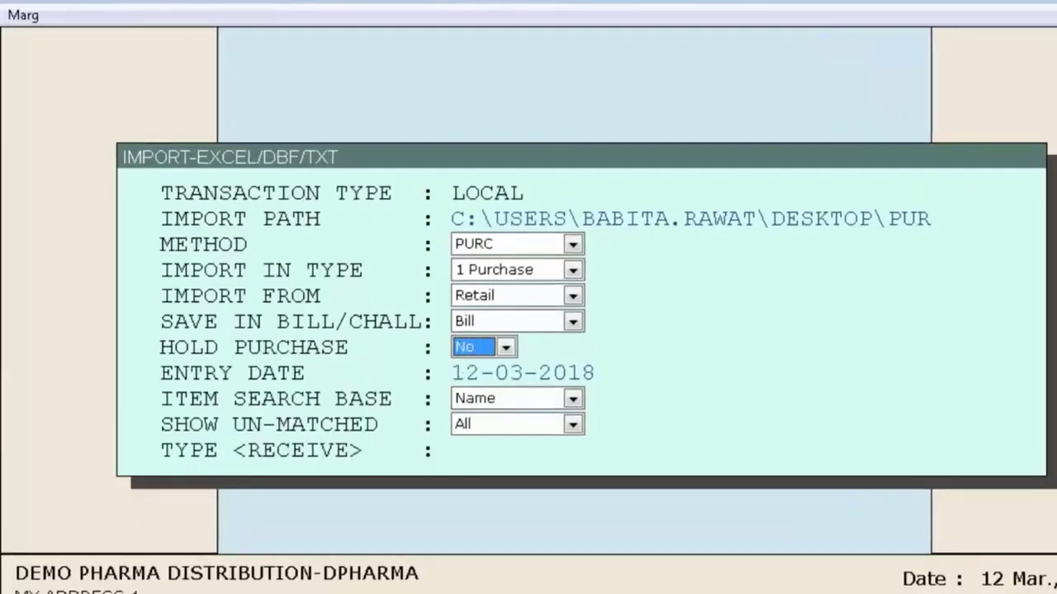
key(Return)
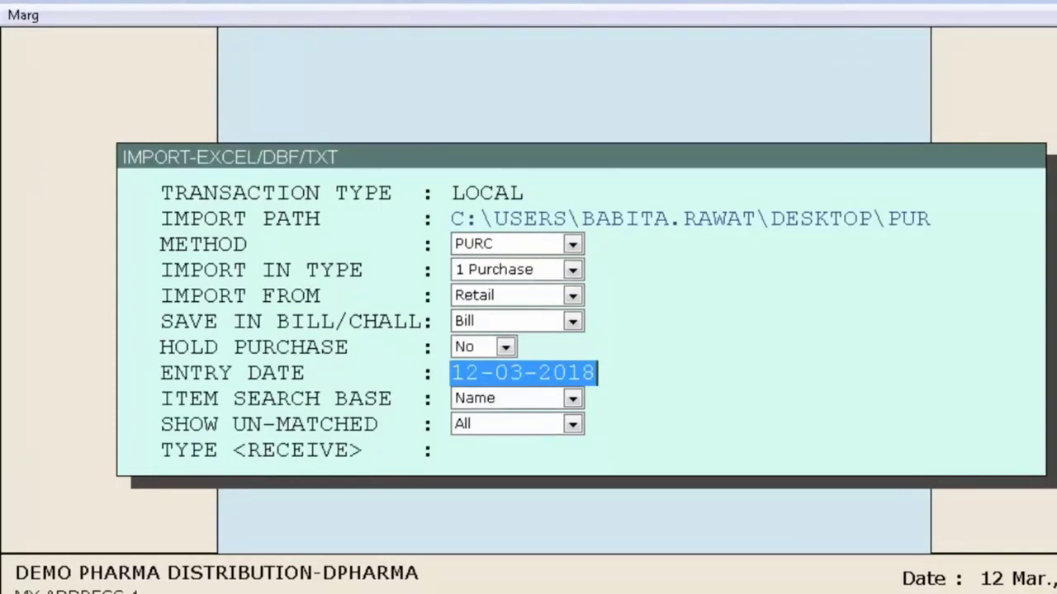
key(Return)
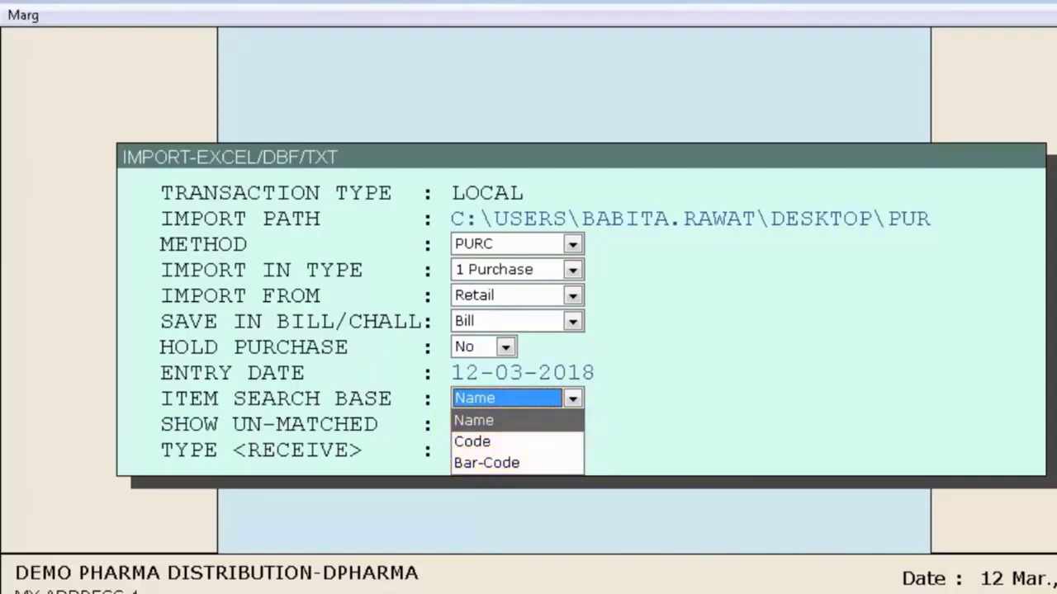
key(Return)
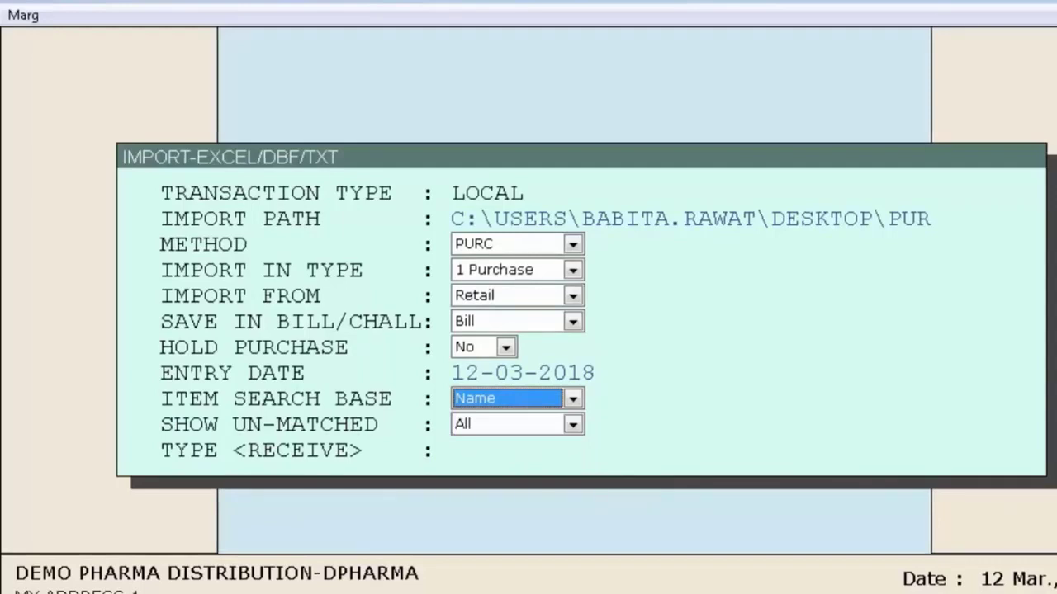
key(Return)
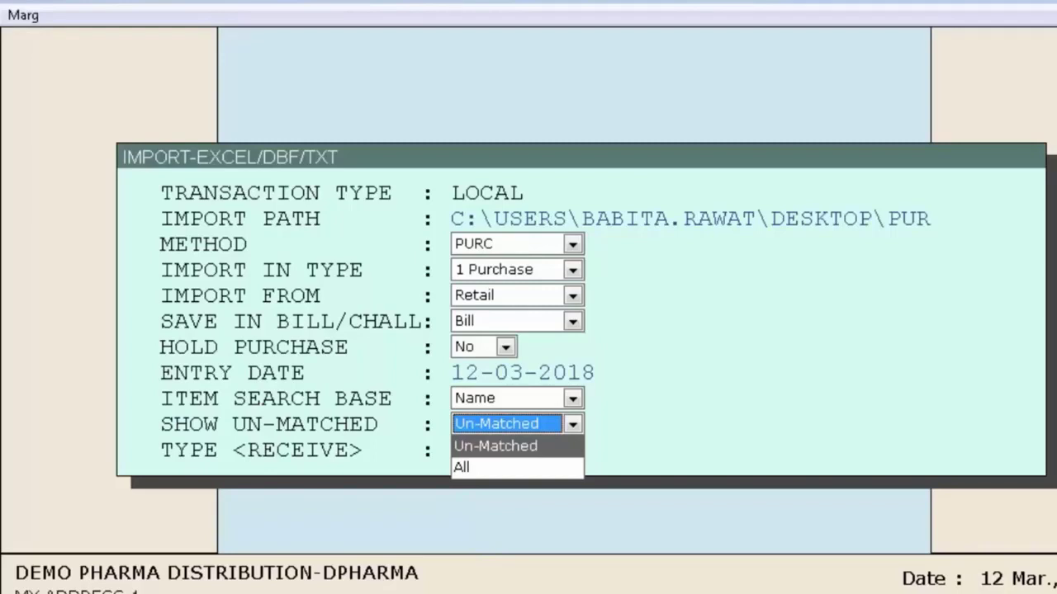
Set Show Un-Matched to All, confirm the import with RECEIVE, and choose LOCAL as the purchase type.
key(Down)
key(Return)
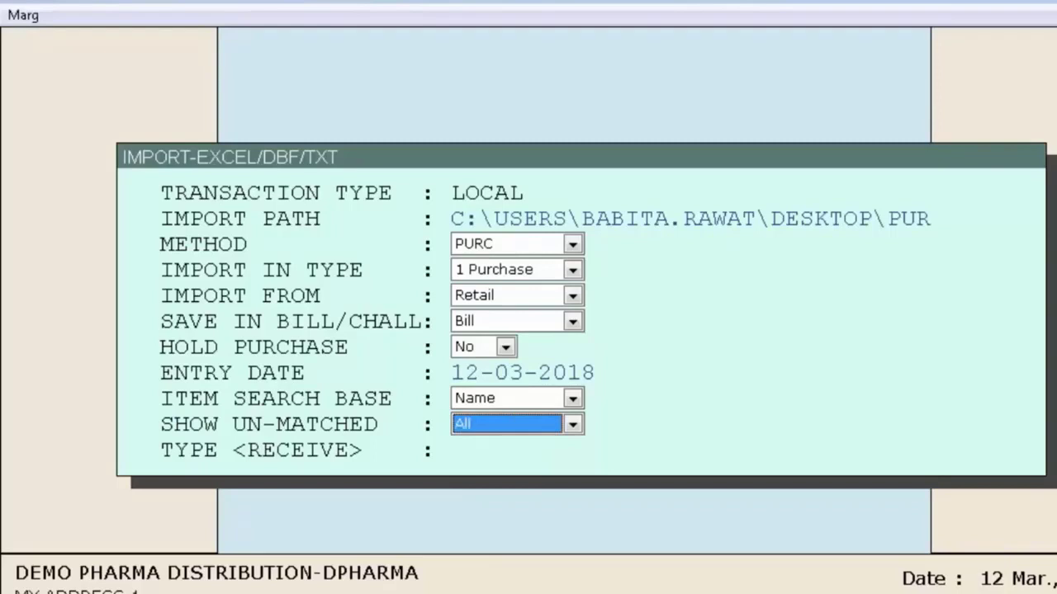
key(Return)
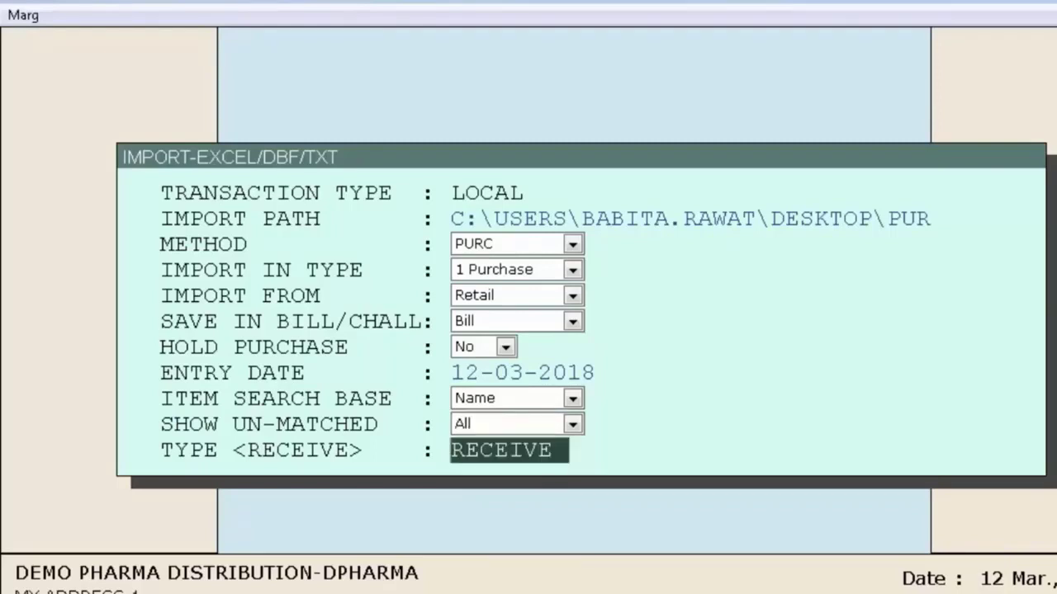
key(Return)
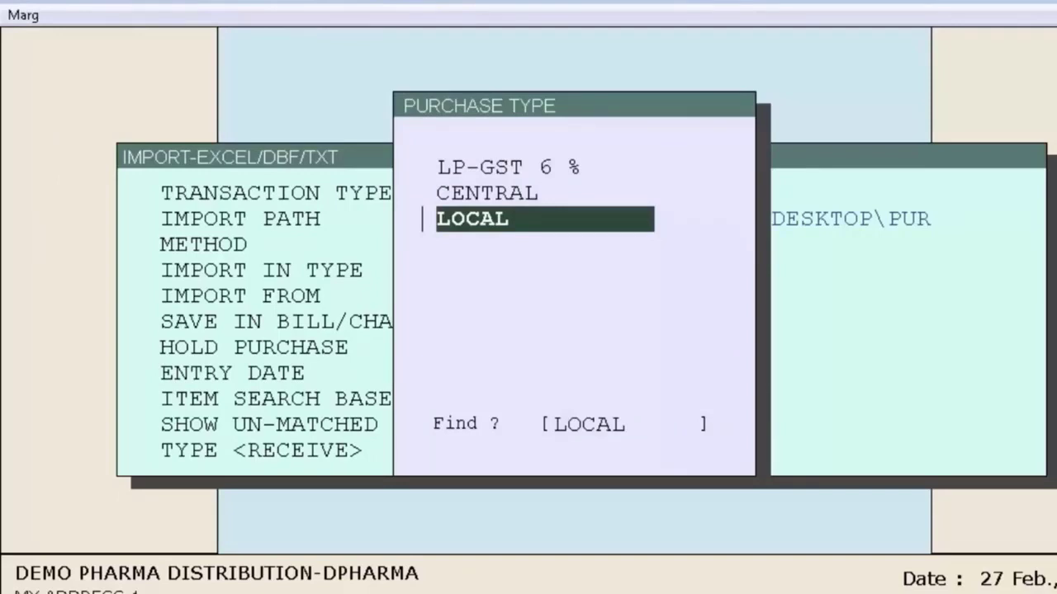
key(Return)
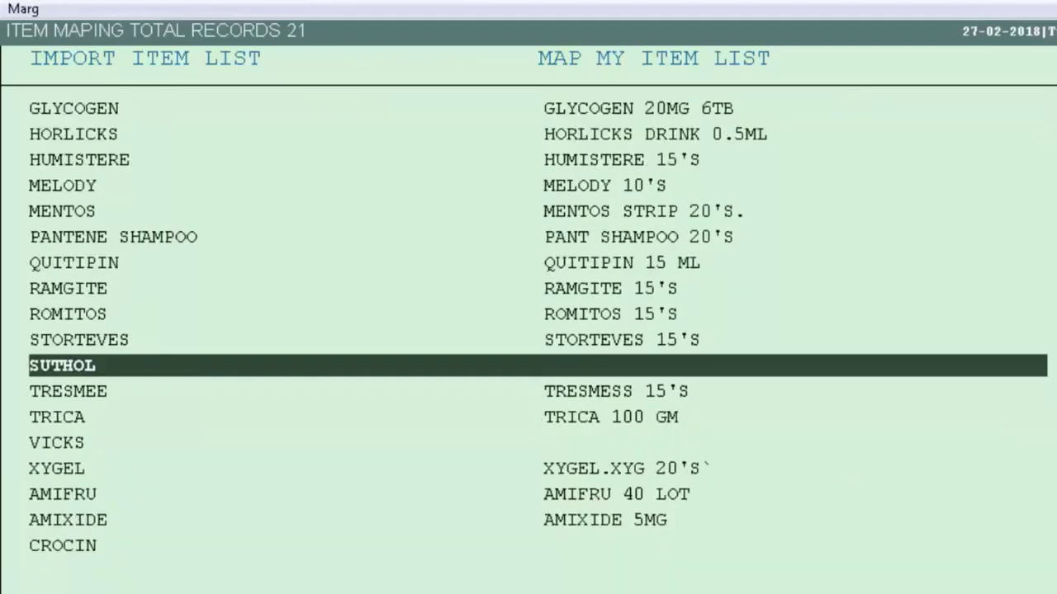
Map the imported item SUTHOL to SUTHOL SPRAY 10T and open the item mapping for VICKS.
key(Return)
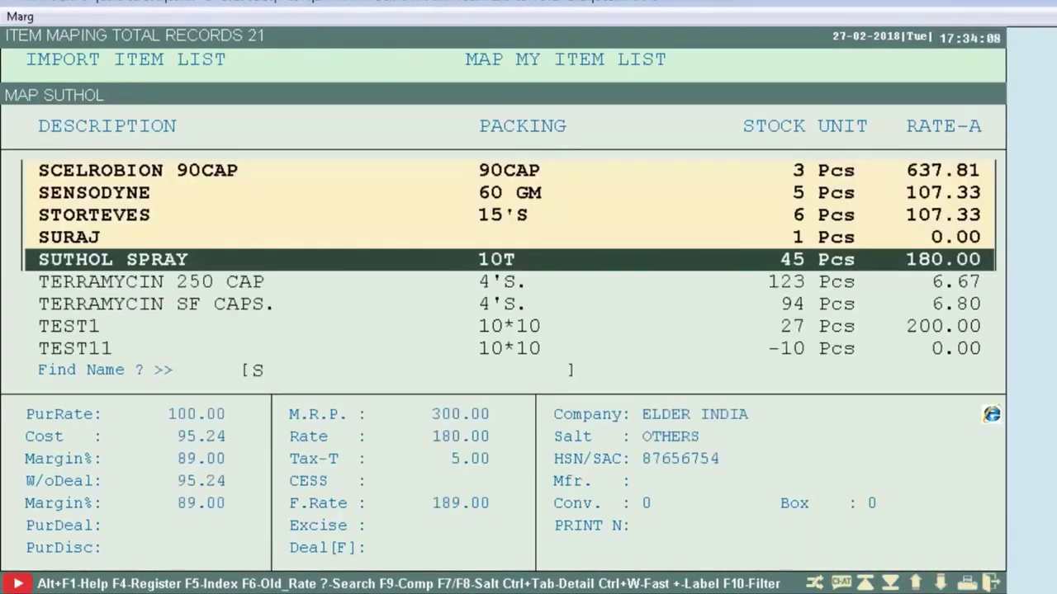
key(Return)
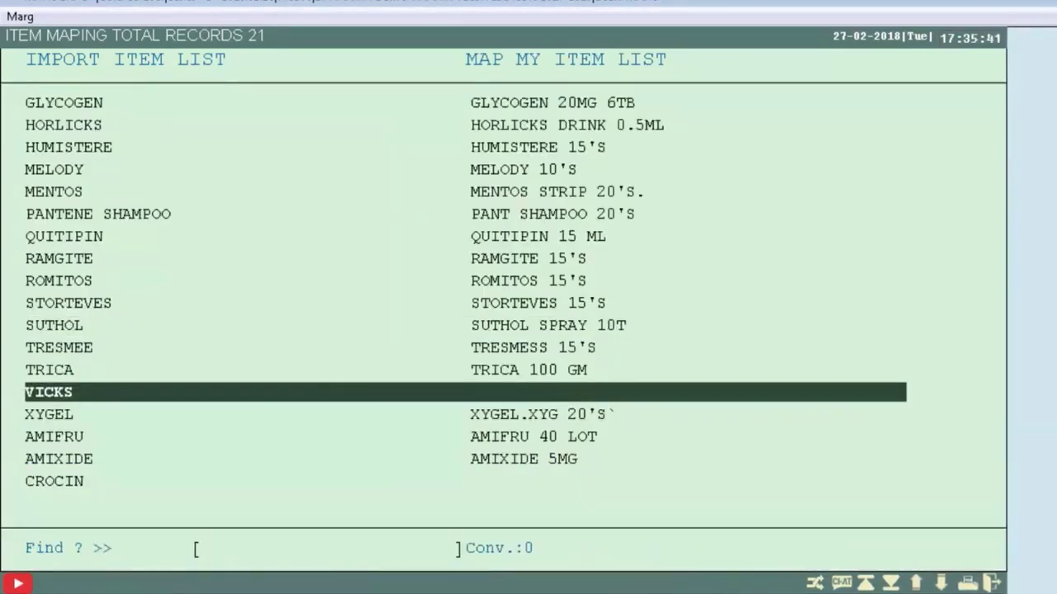
key(Return)
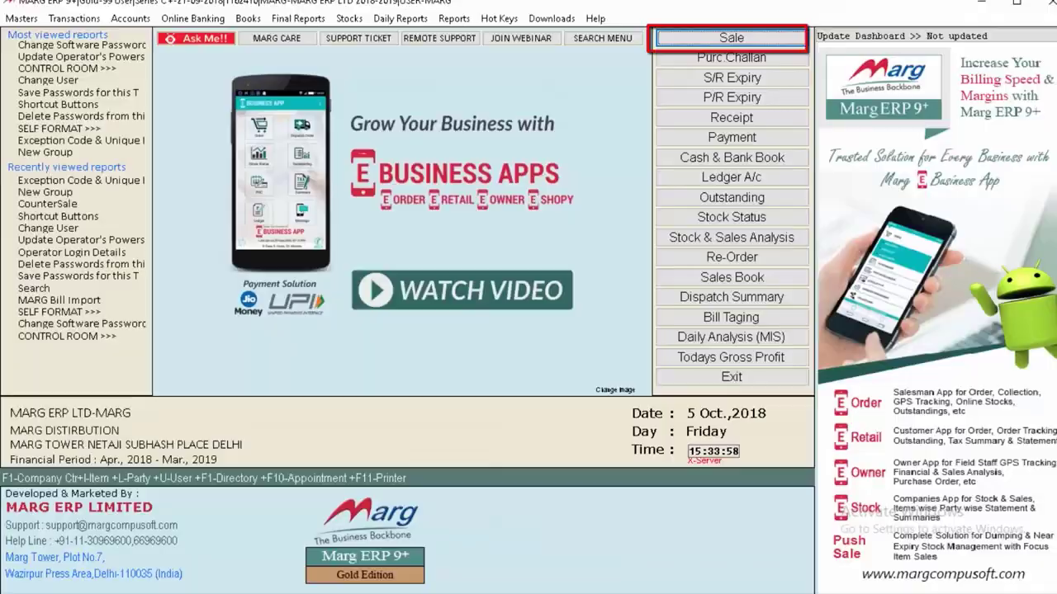
Start a sale entry and open the edit options for the AHUJA MEDICINE CENTRE ledger.
key(Return)
key(Return)
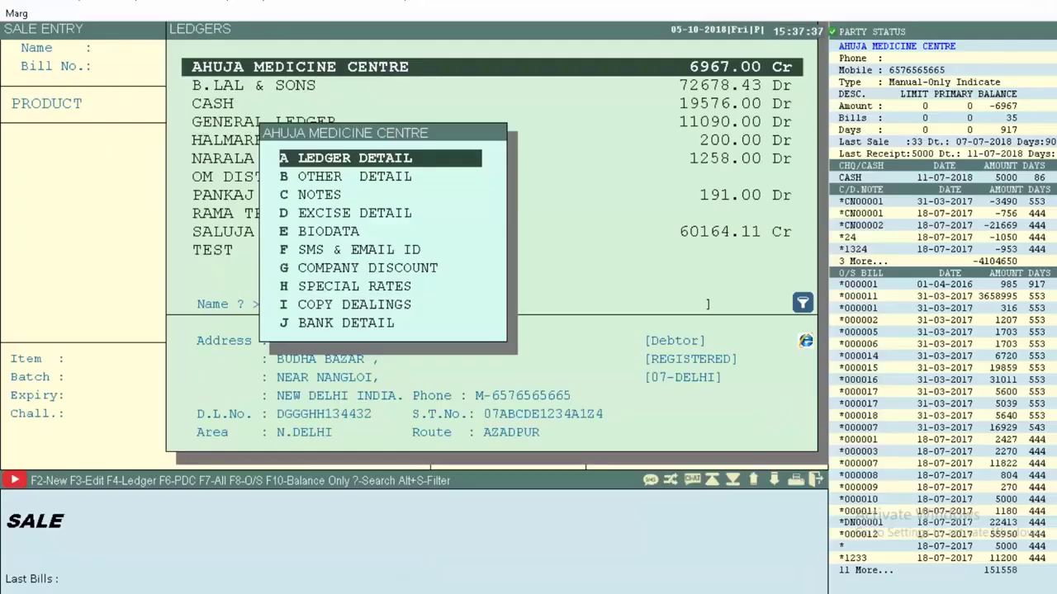
key(Down)
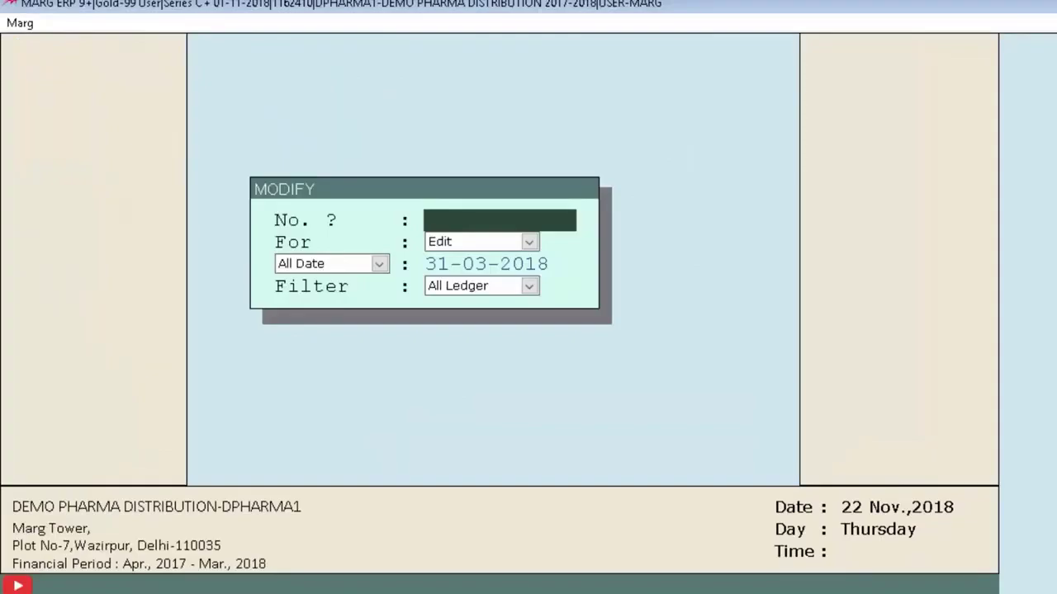
Save a soft copy of sale bill 000007 as G:\IMPORTDEMO_PHARMA_DISTRIBUTION_20170718_S_000007.CSV from the sales book.
key(Return)
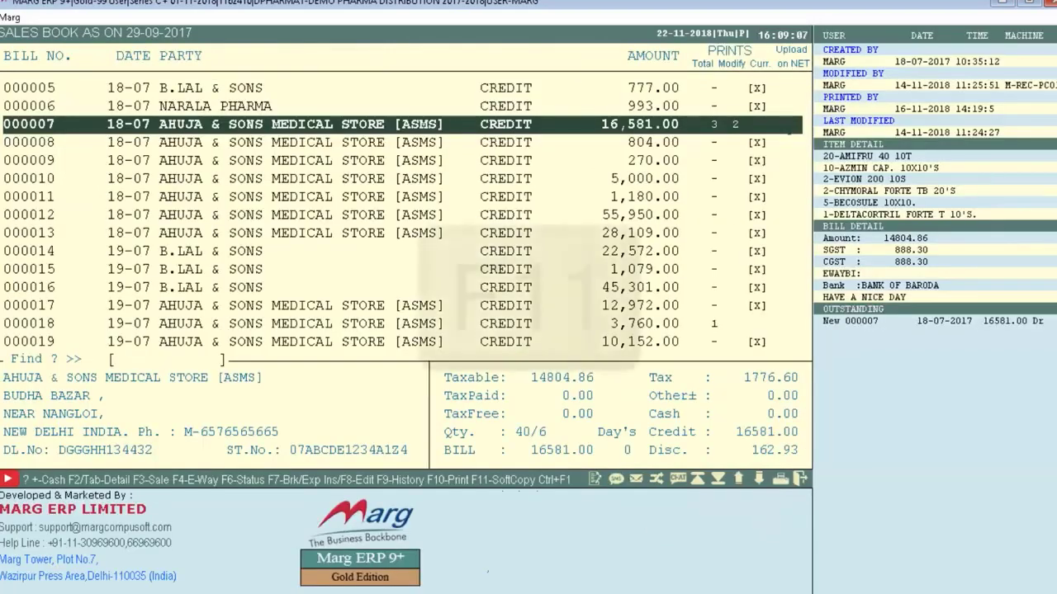
key(F11)
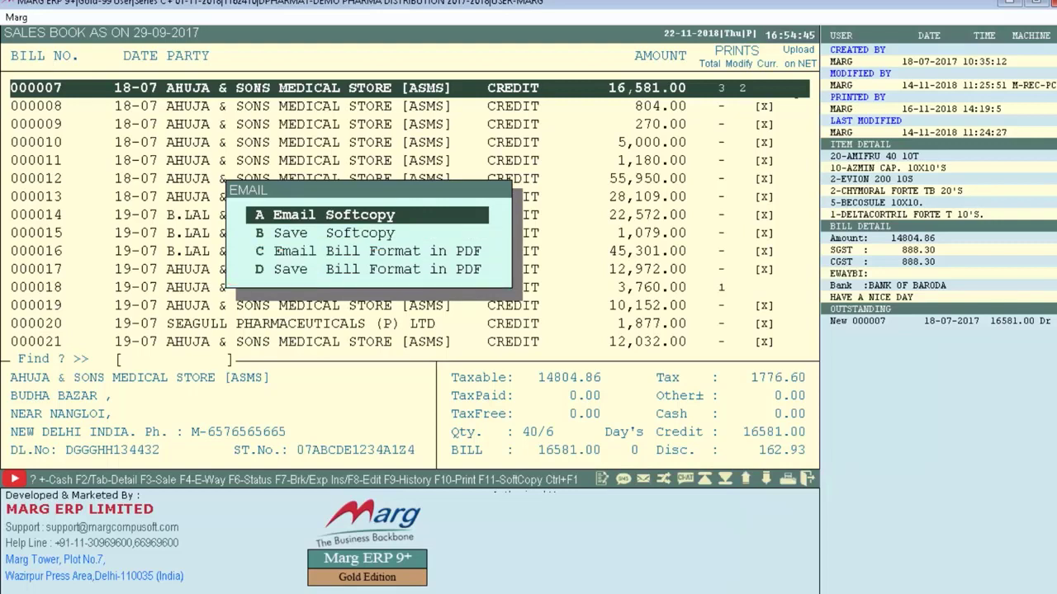
key(Down)
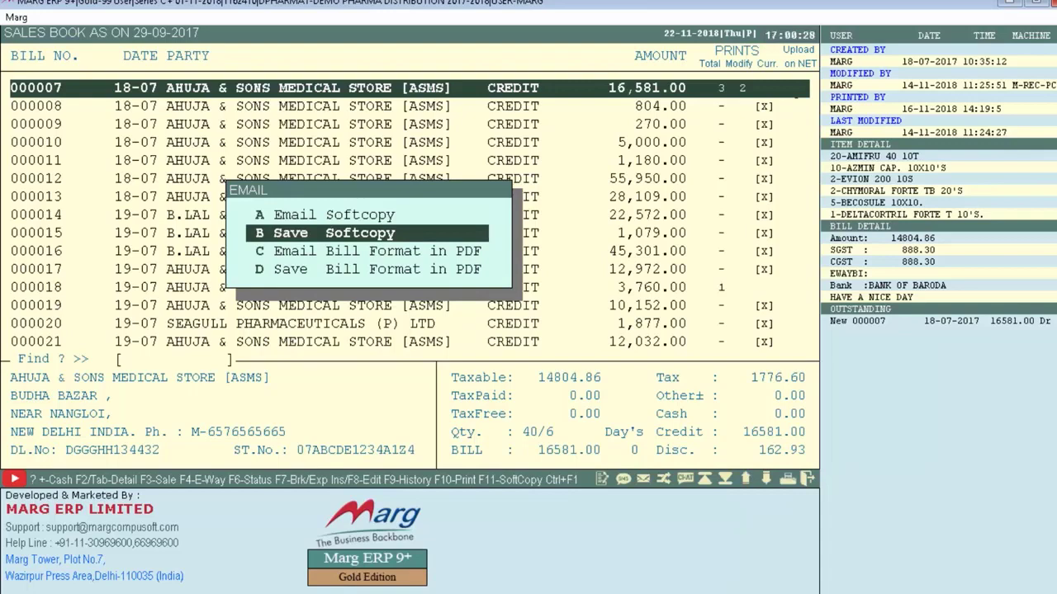
key(Return)
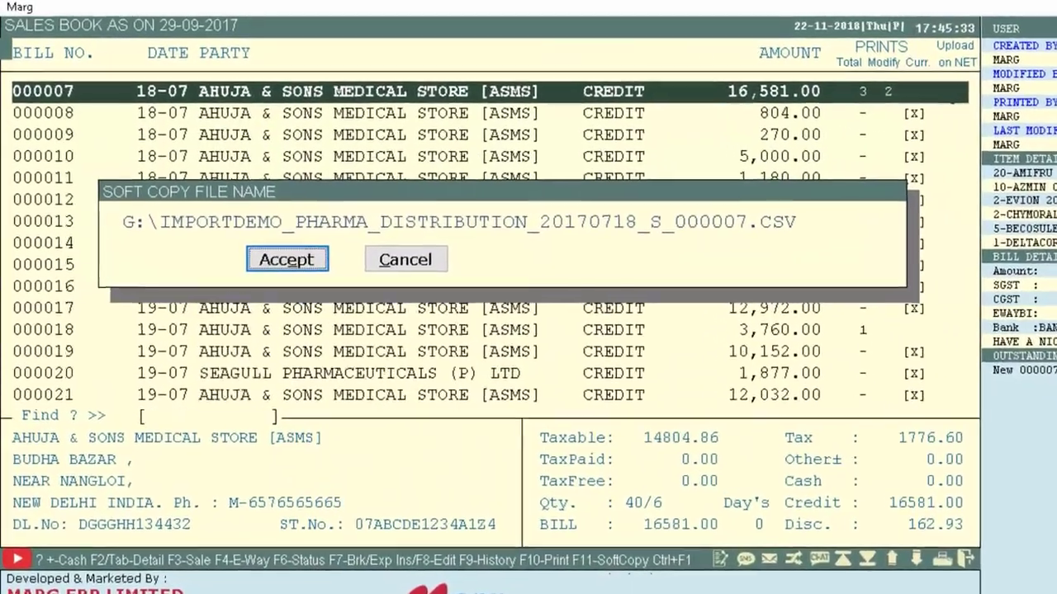
key(Return)
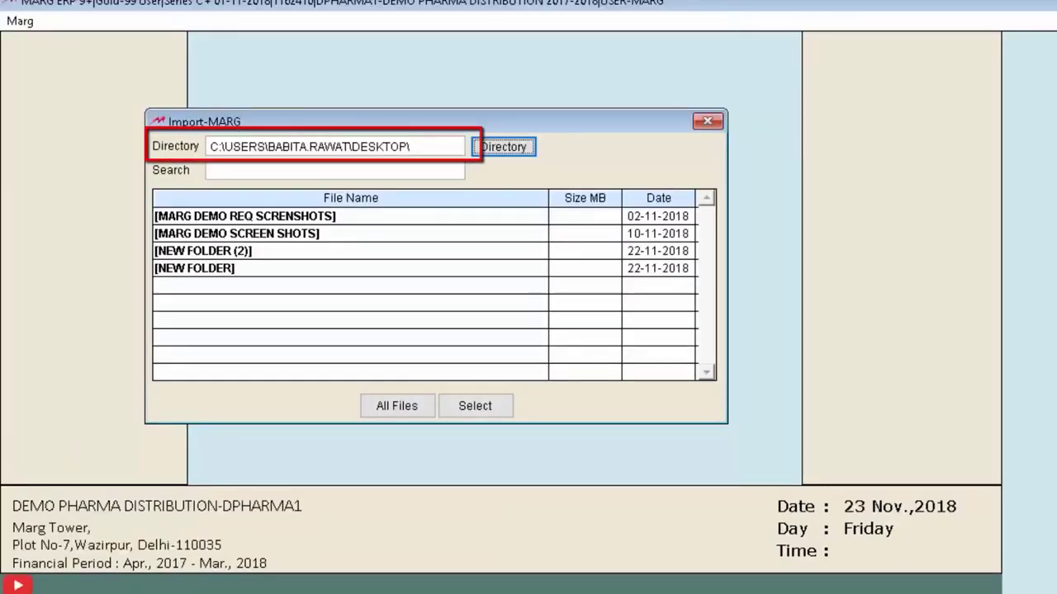
Set the import directory to G:\, search for IMPORT, and select IMPORTDEMO_PHARMA_DISTRIBUTION_20170718_S_000007.CSV as the import file.
key(Tab)
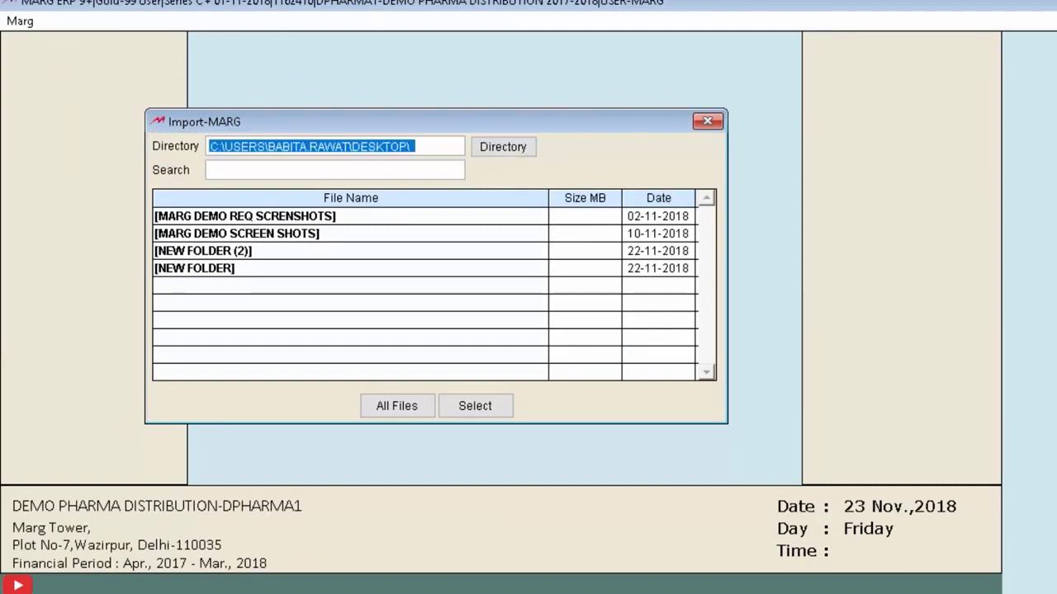
text(G:\)
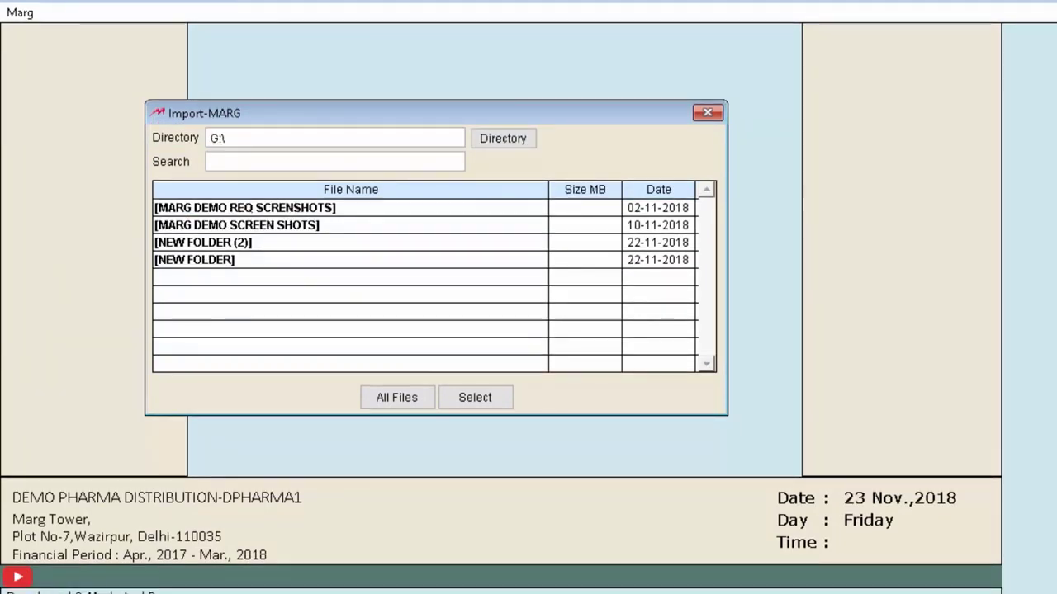
key(Return)
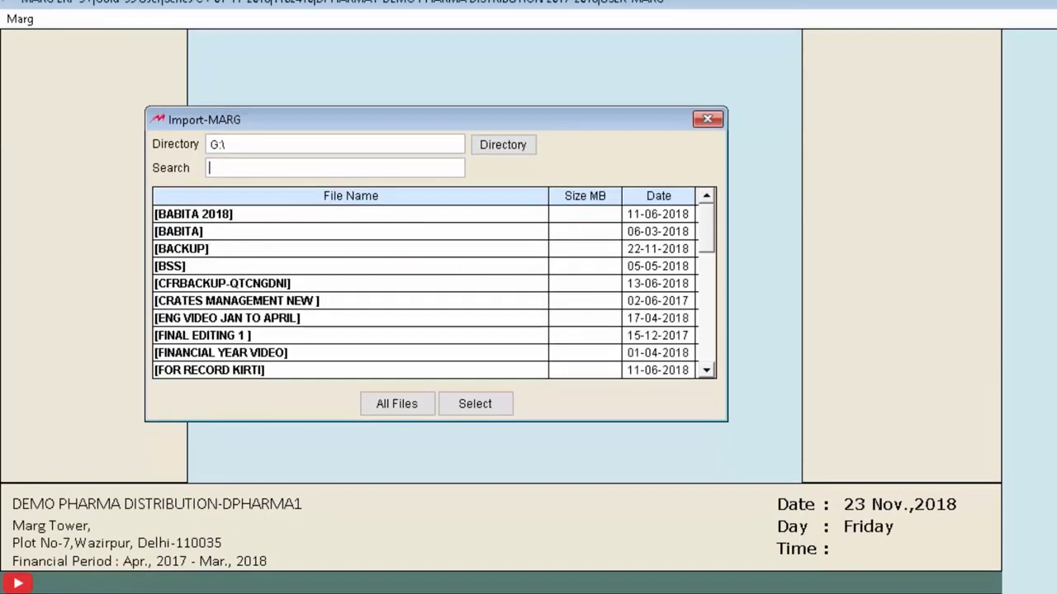
text(IMPORT)
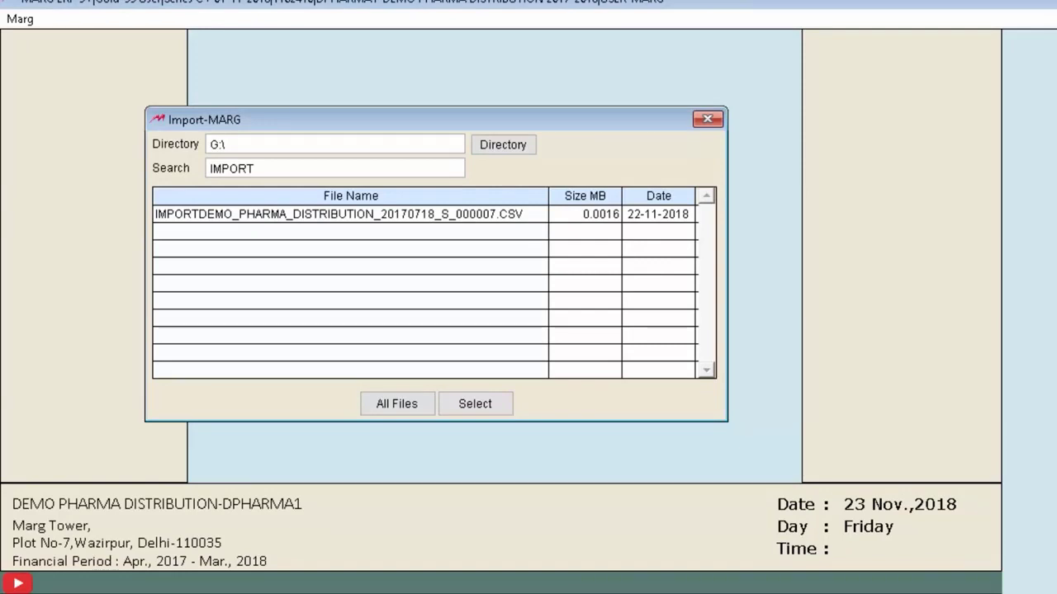
click(675, 214)
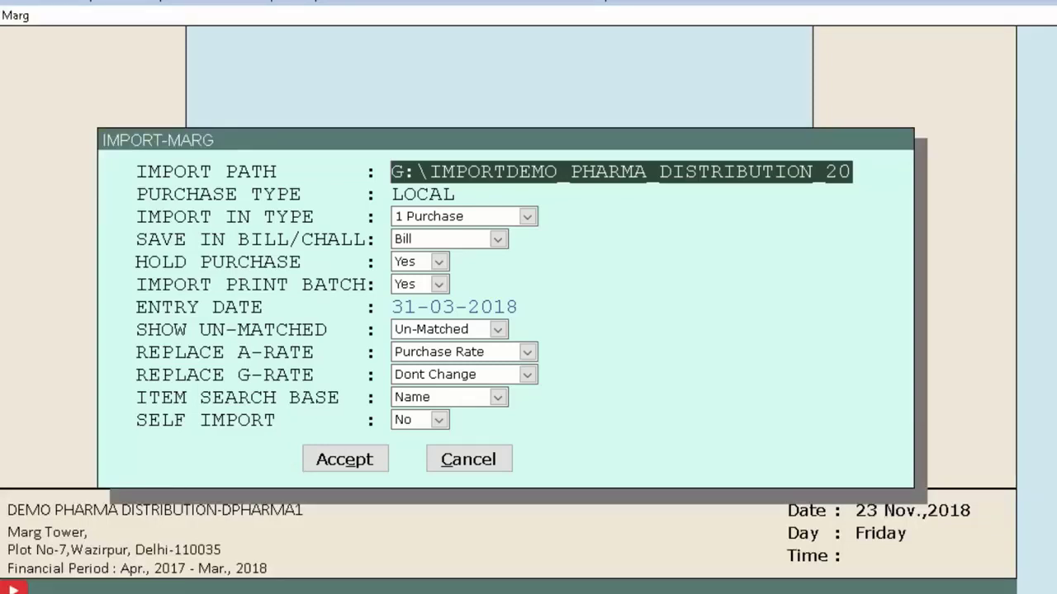
Accept the import path, import type 1 Purchase and saving as Bill, and set Hold Purchase to No.
key(Return)
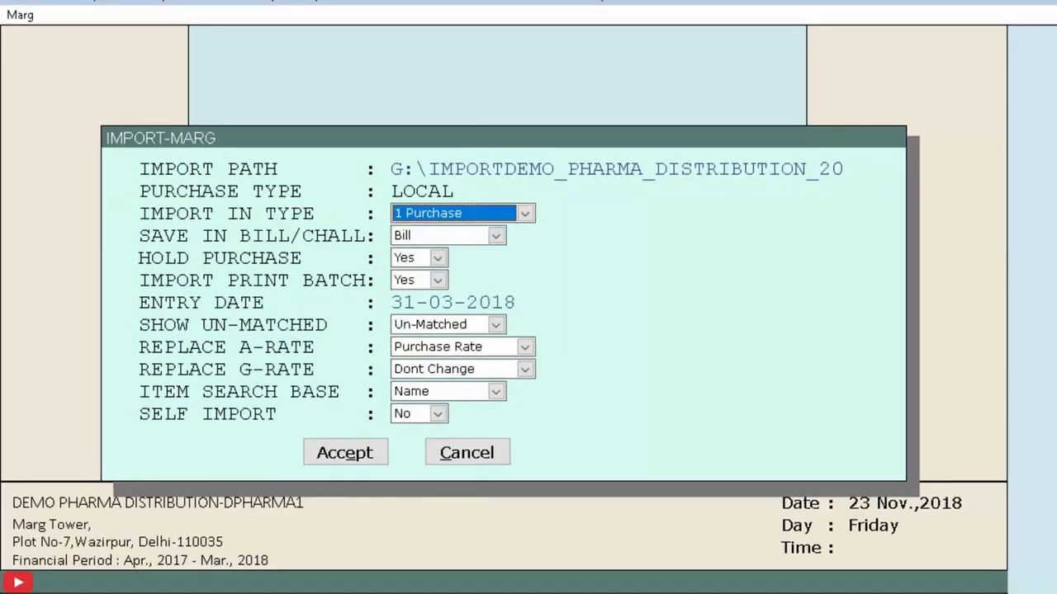
key(Return)
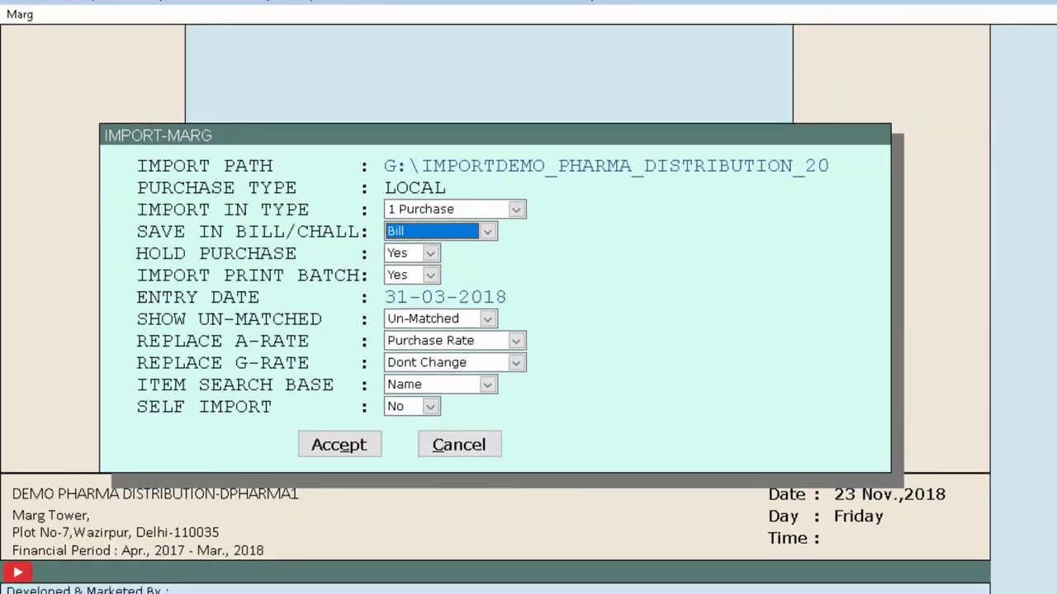
key(space)
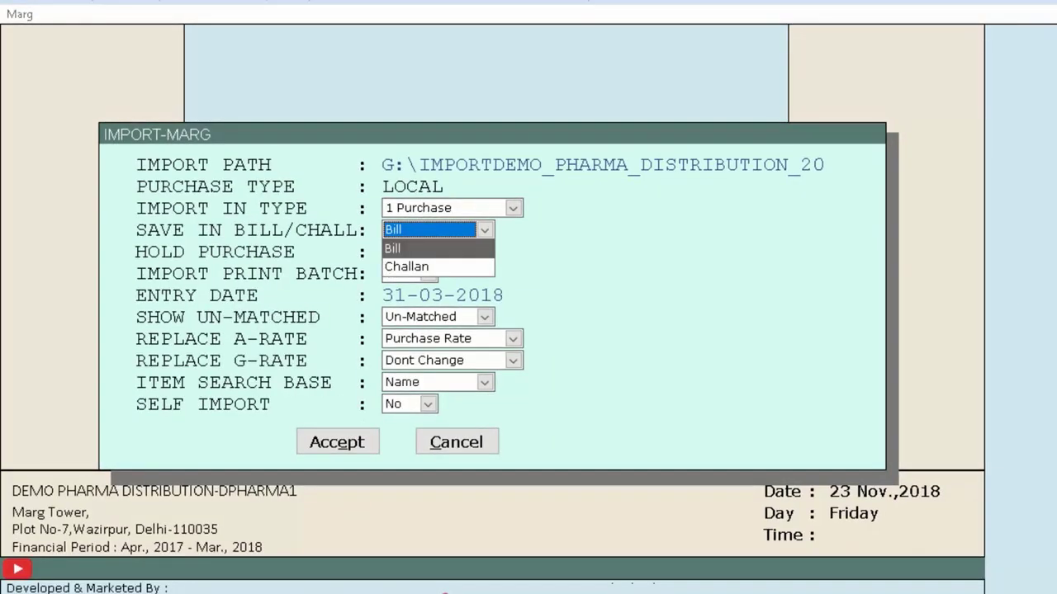
key(Return)
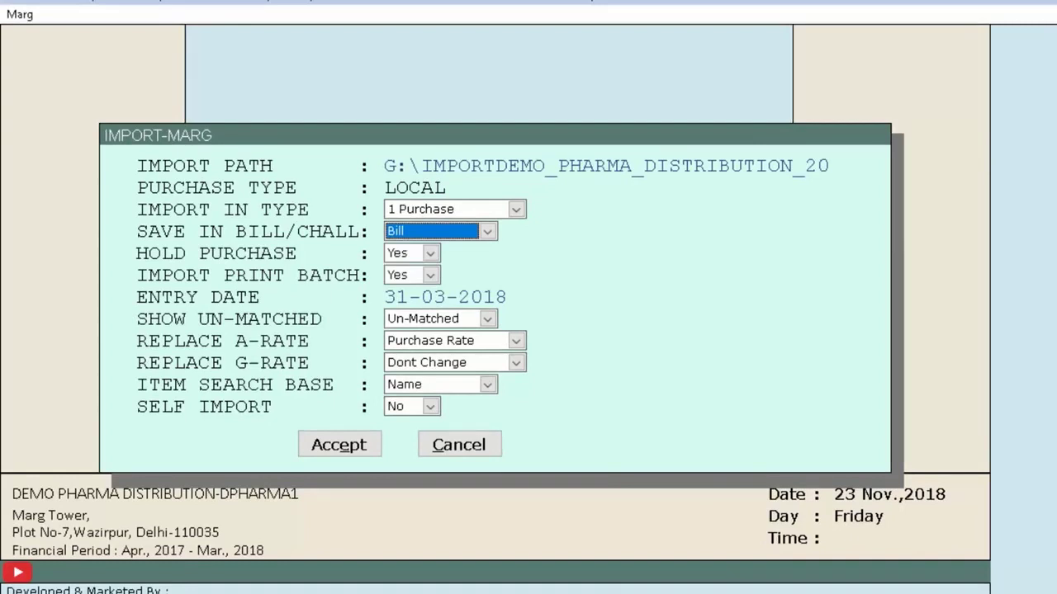
key(Return)
key(space)
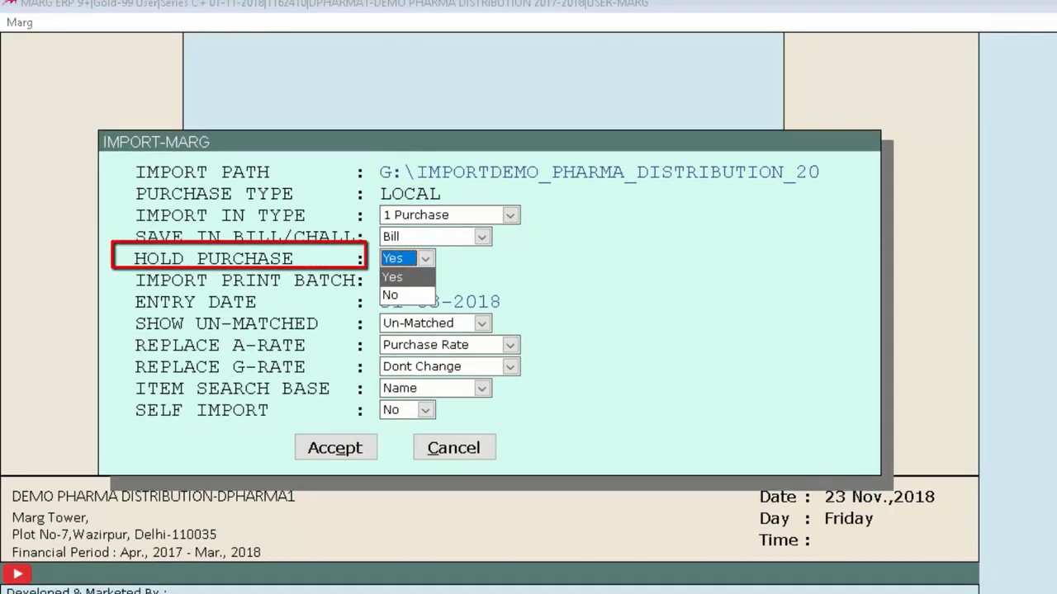
key(Down)
key(Return)
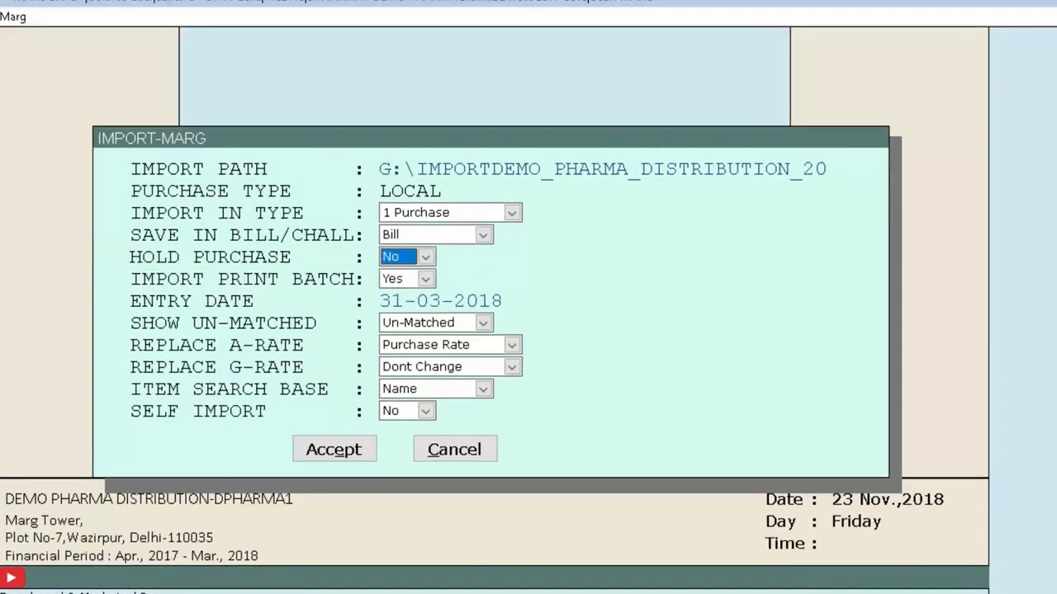
Set Import Print Batch to No, entry date 31-03-2018, Show Un-Matched to All, and Name as the item search base.
key(Return)
key(space)
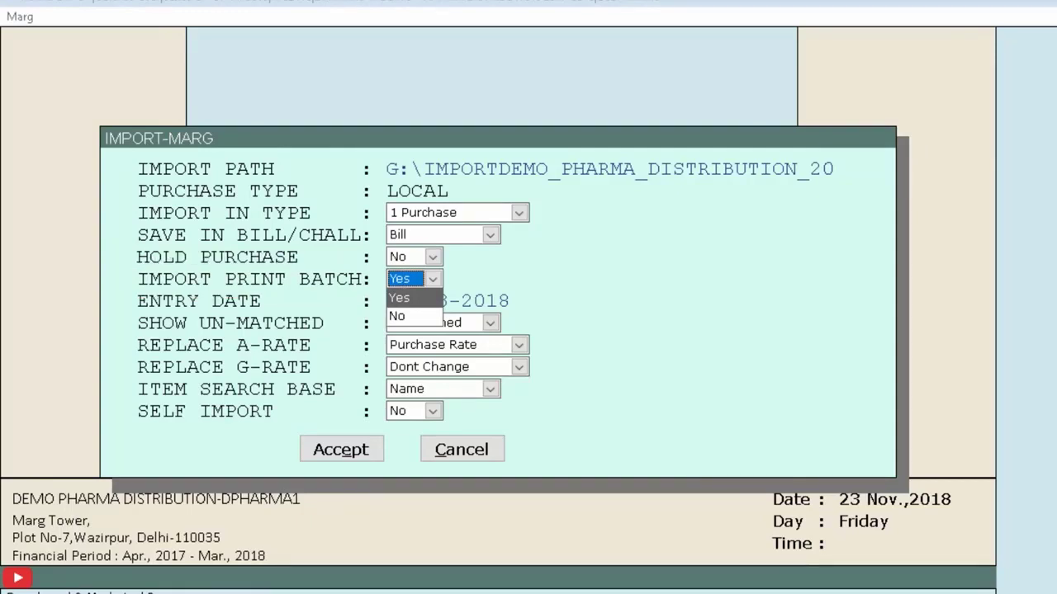
key(Down)
key(Return)
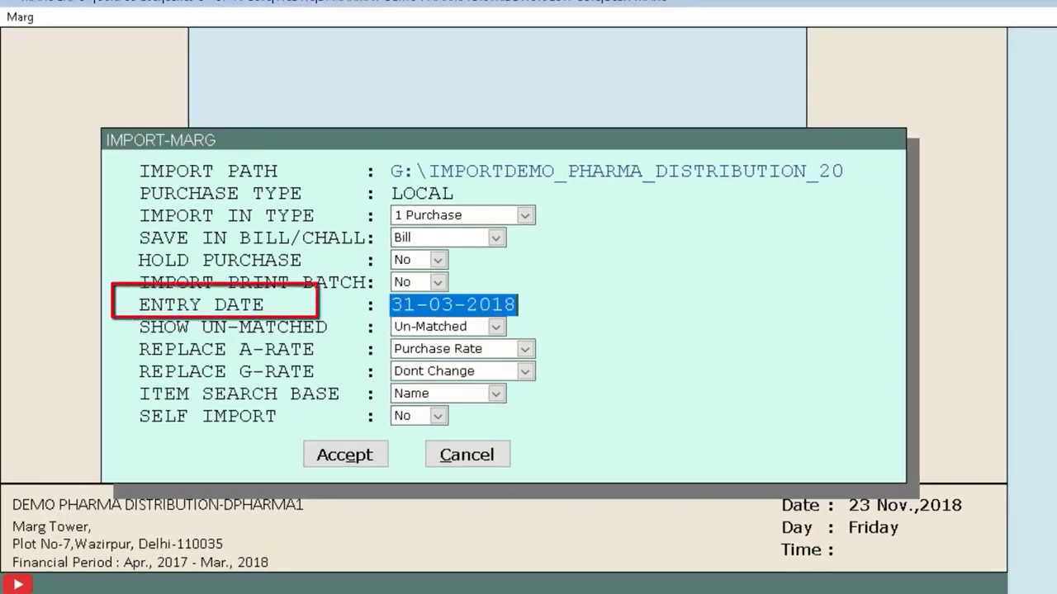
key(Return)
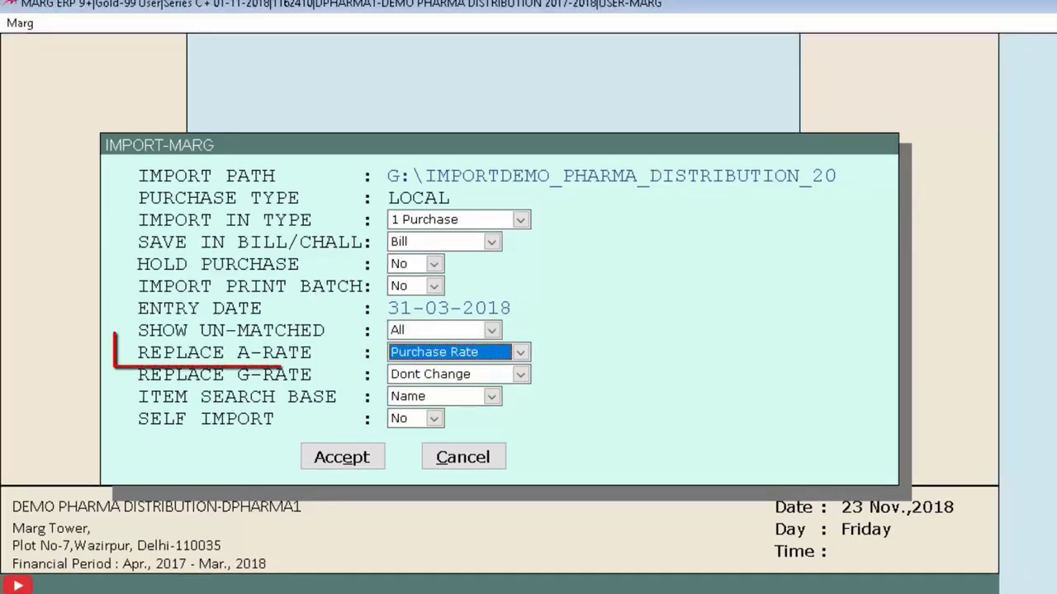
key(space)
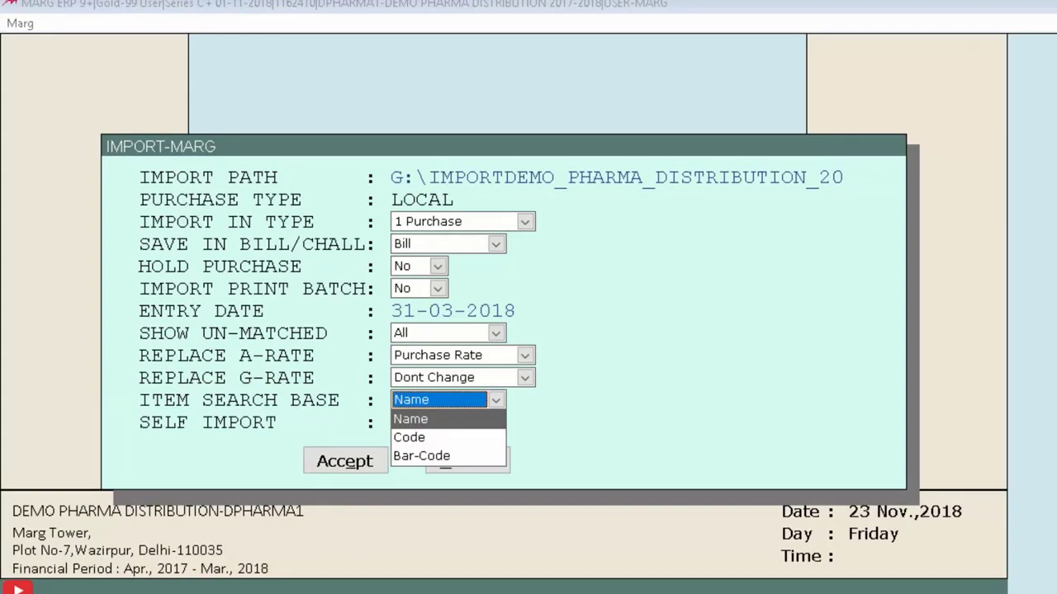
key(Return)
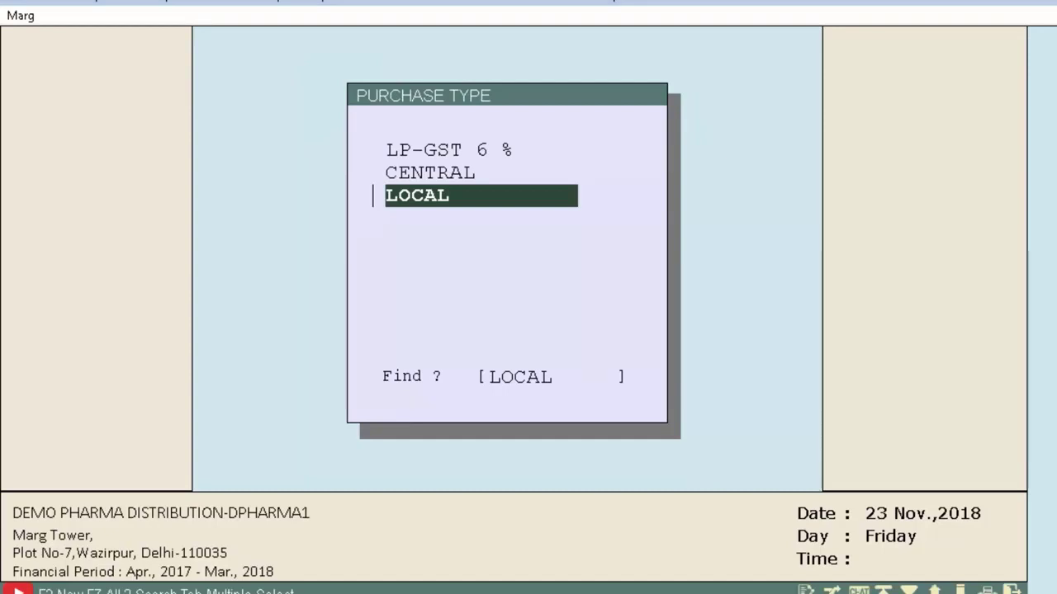
Choose LOCAL as the purchase type and close the imported purchase bill with a yes confirmation.
key(Return)
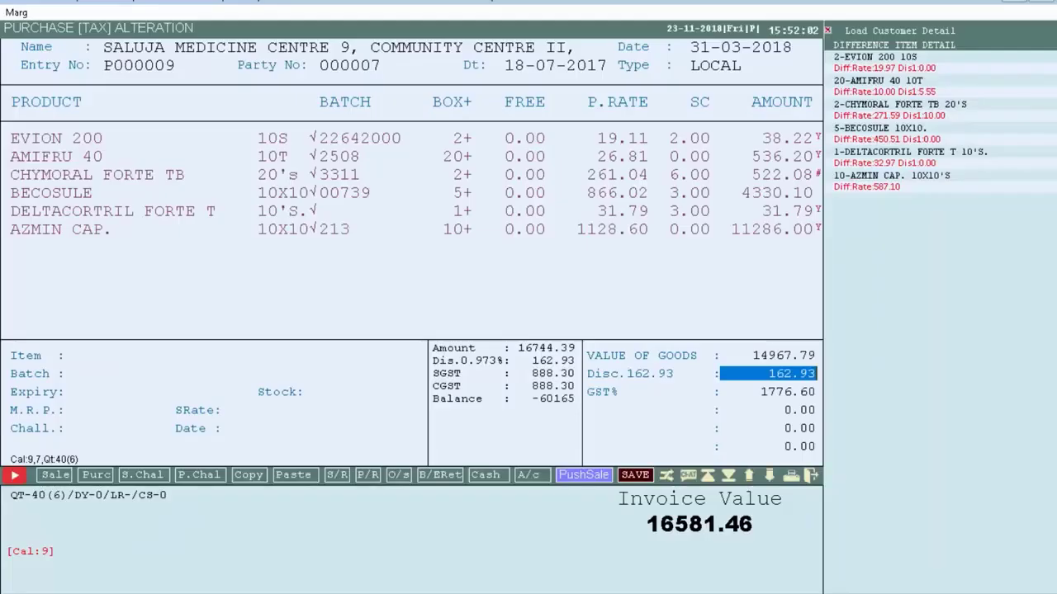
key(Escape)
key(y)
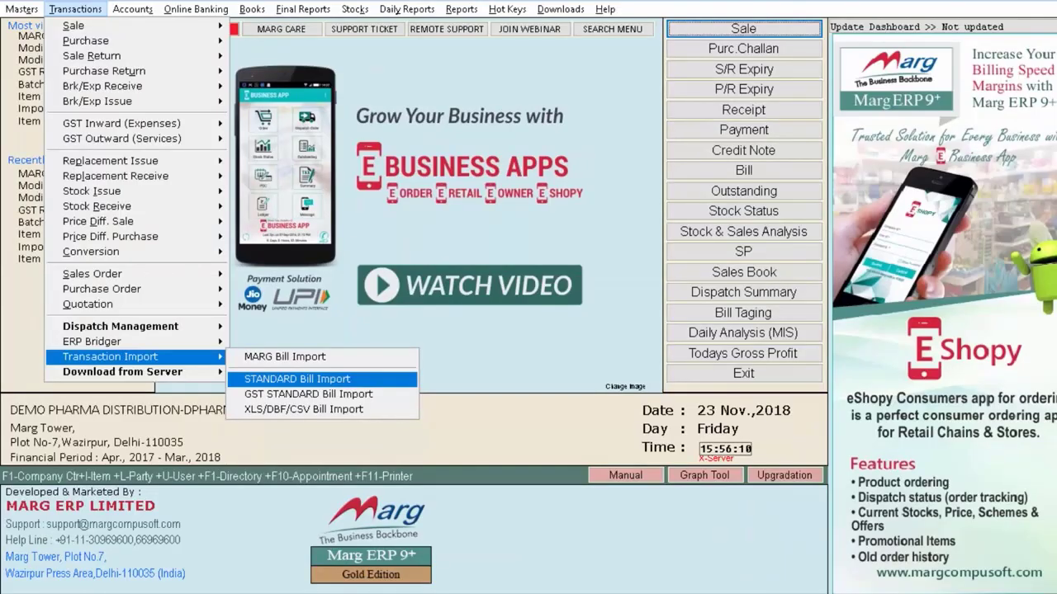
key(Down)
key(Down)
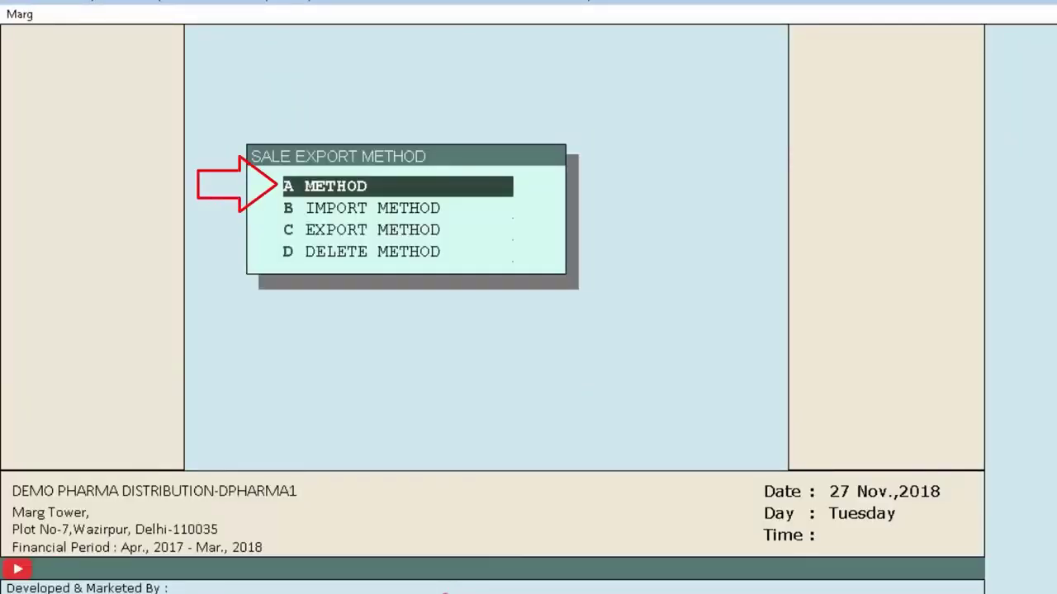
Create a new sale export method named SELF.
key(Return)
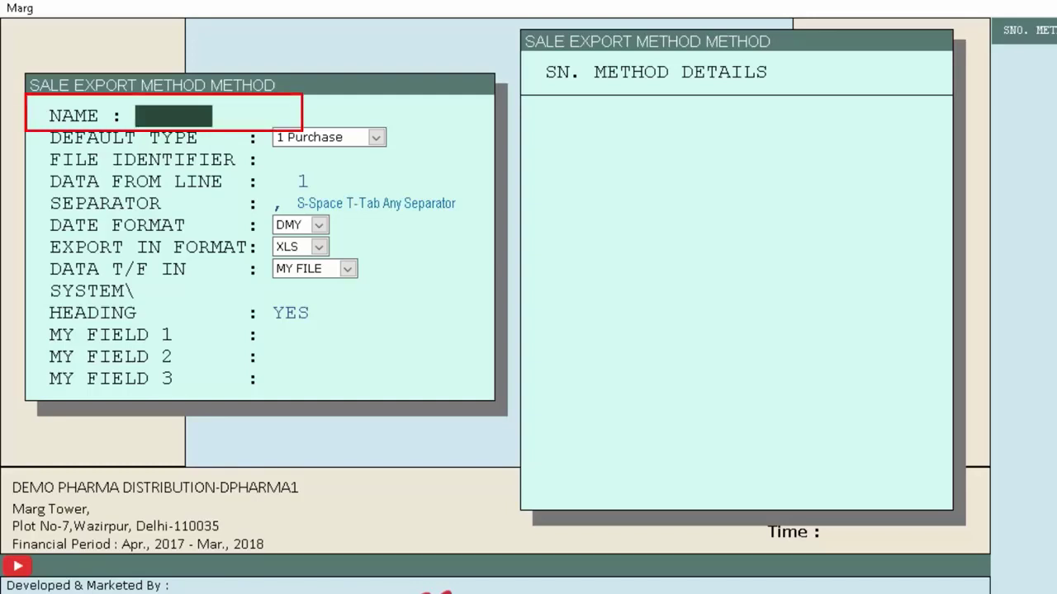
text(SELF)
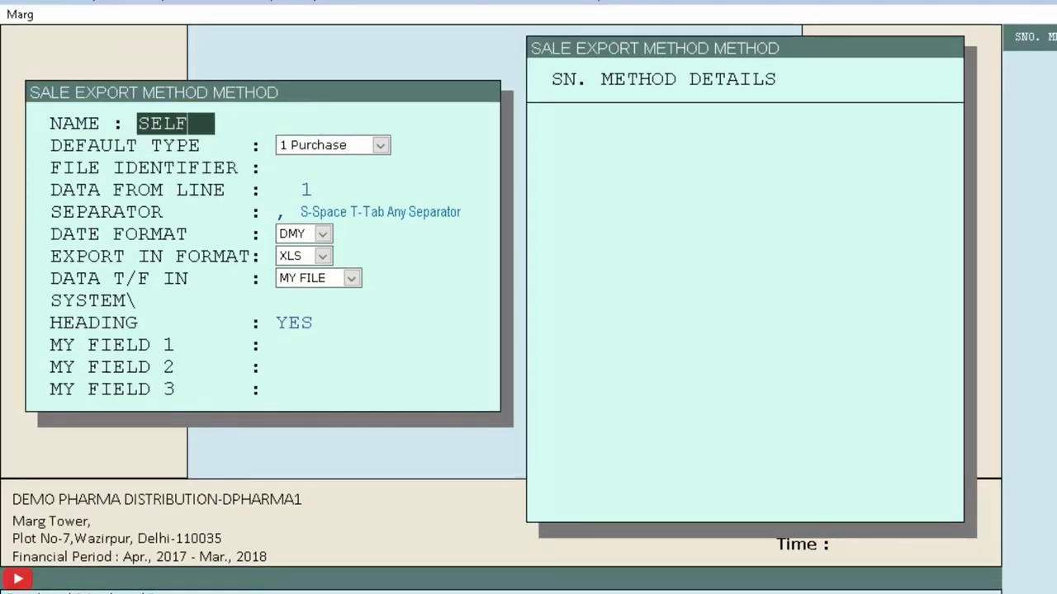
key(Return)
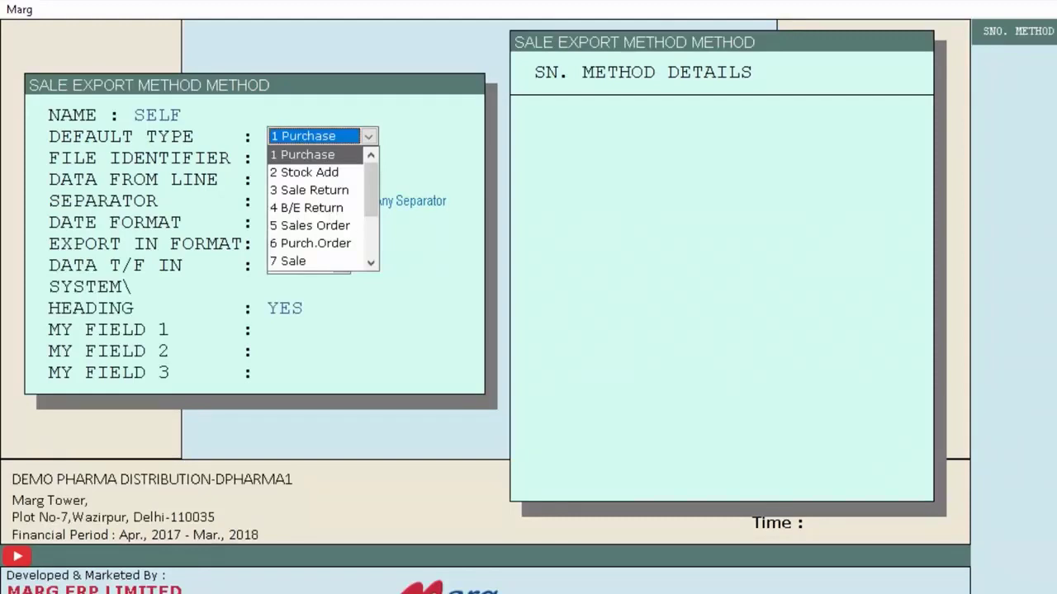
Set the method's default type to 7 Sale and file identifier to SALE.EXPRT, with data starting from line 1.
key(7)
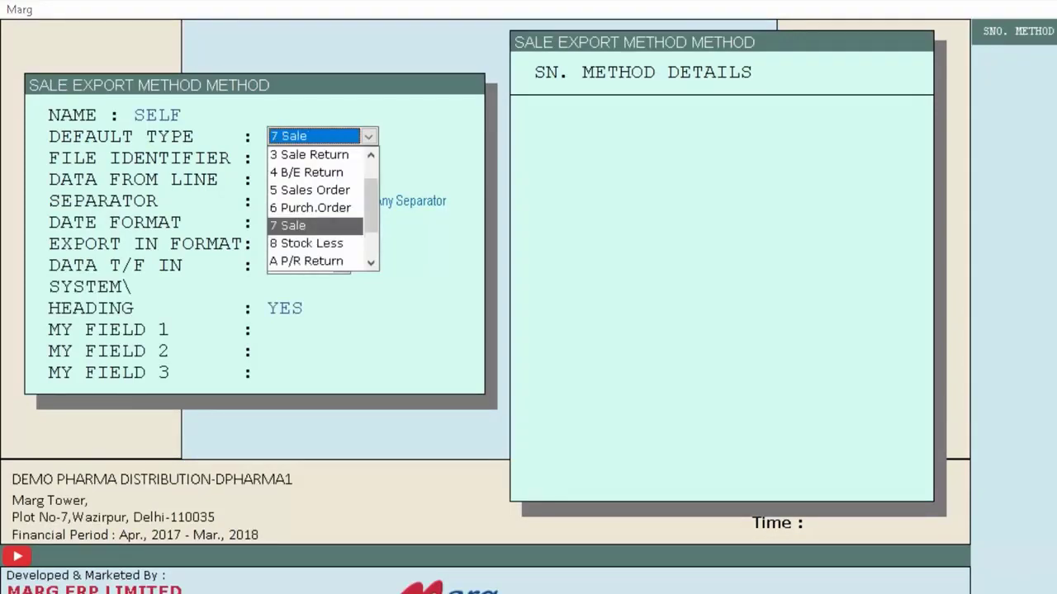
key(Return)
text(SALE.EXPRT)
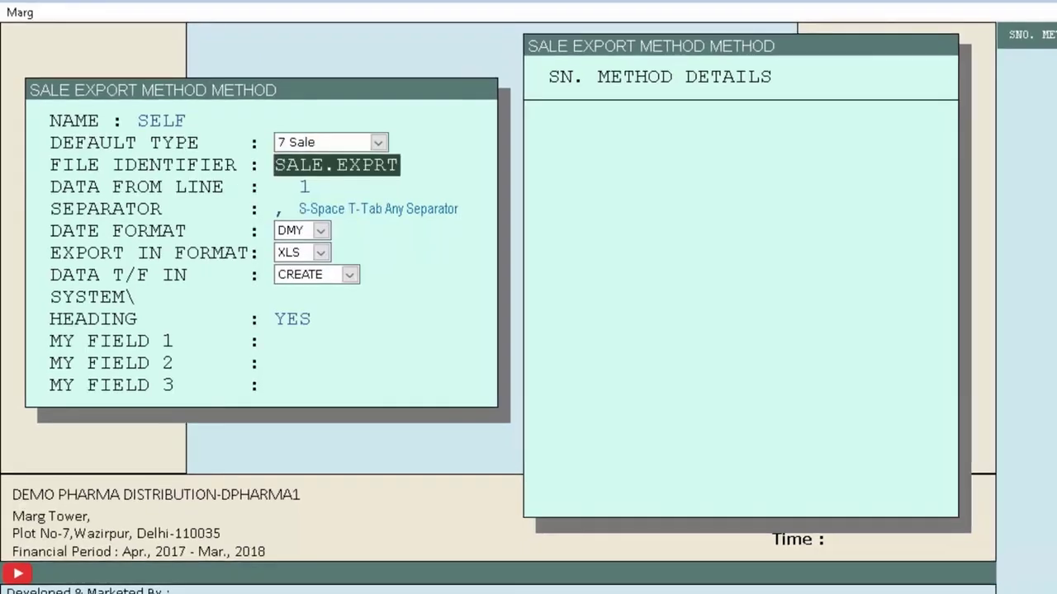
key(Return)
key(Return)
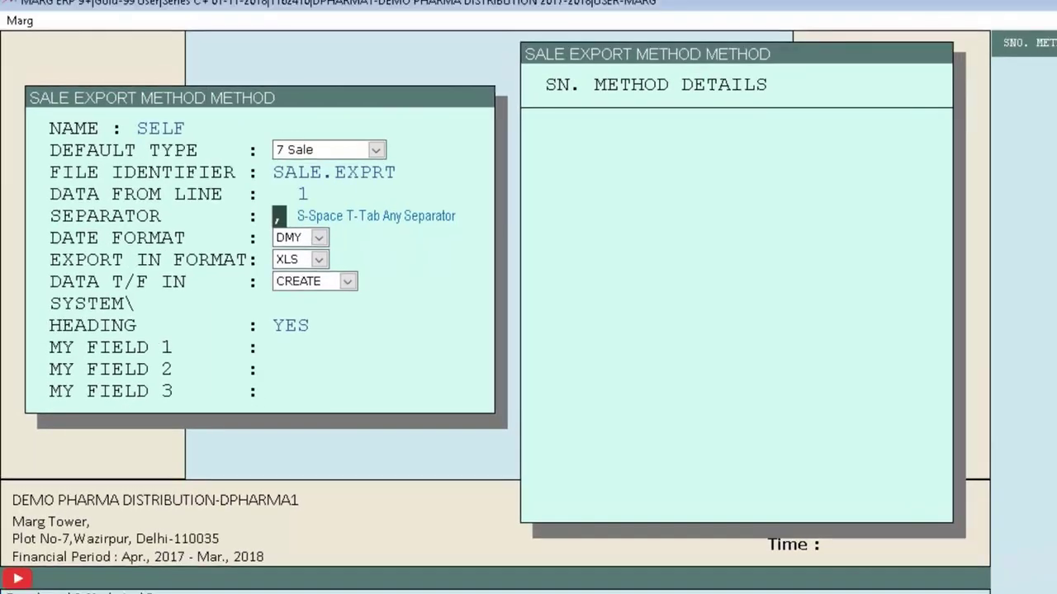
Accept the comma separator, DMY date format, XLS export format, CREATE data transfer and YES heading for the export method.
key(Return)
key(Return)
key(Return)
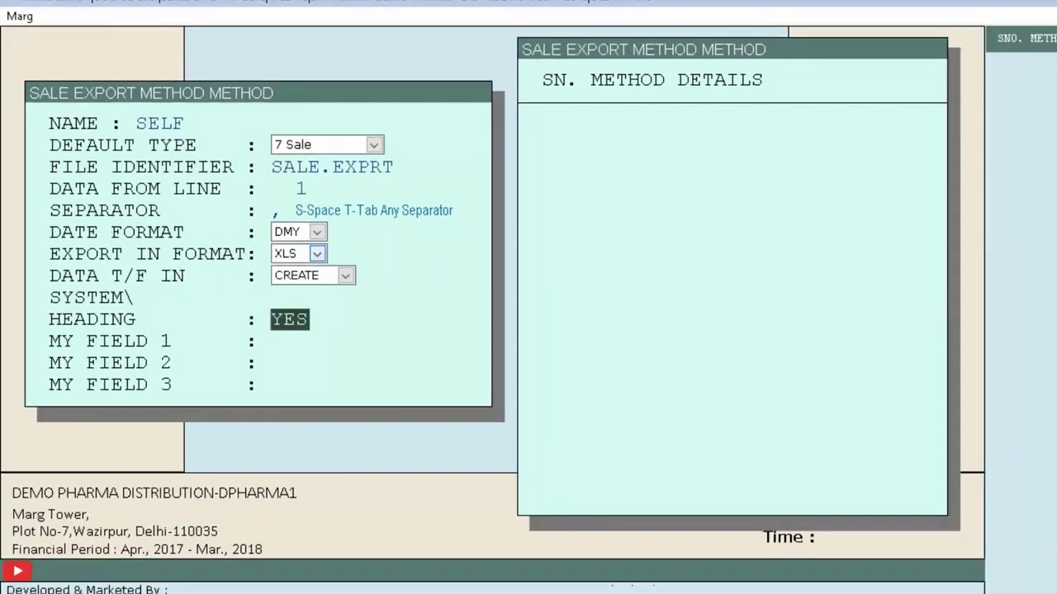
key(Return)
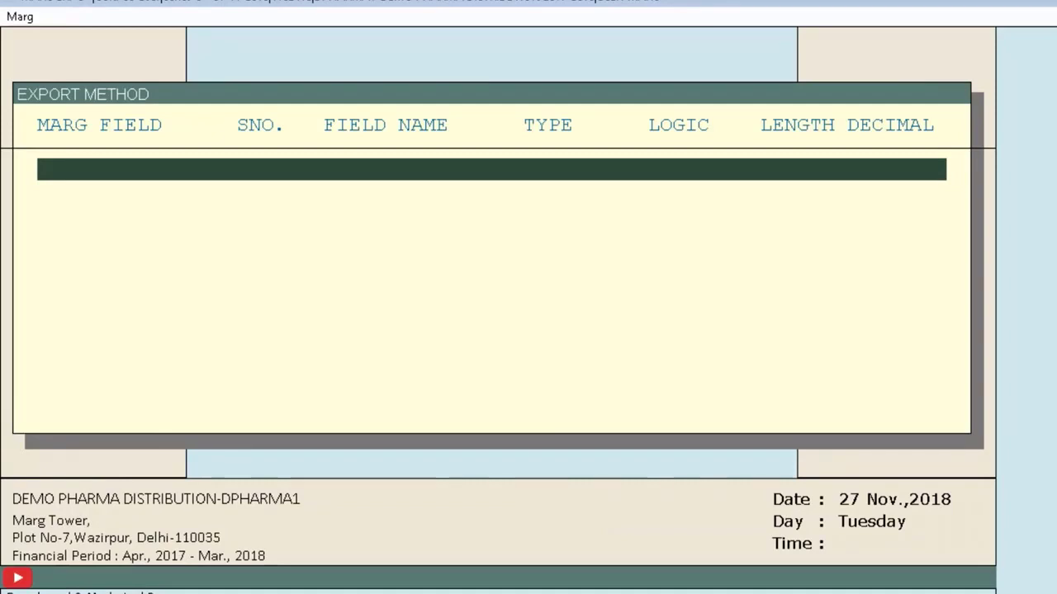
Add the item company name as field 1 named CNAME, plus the bill party name and item name, to the export method.
key(Return)
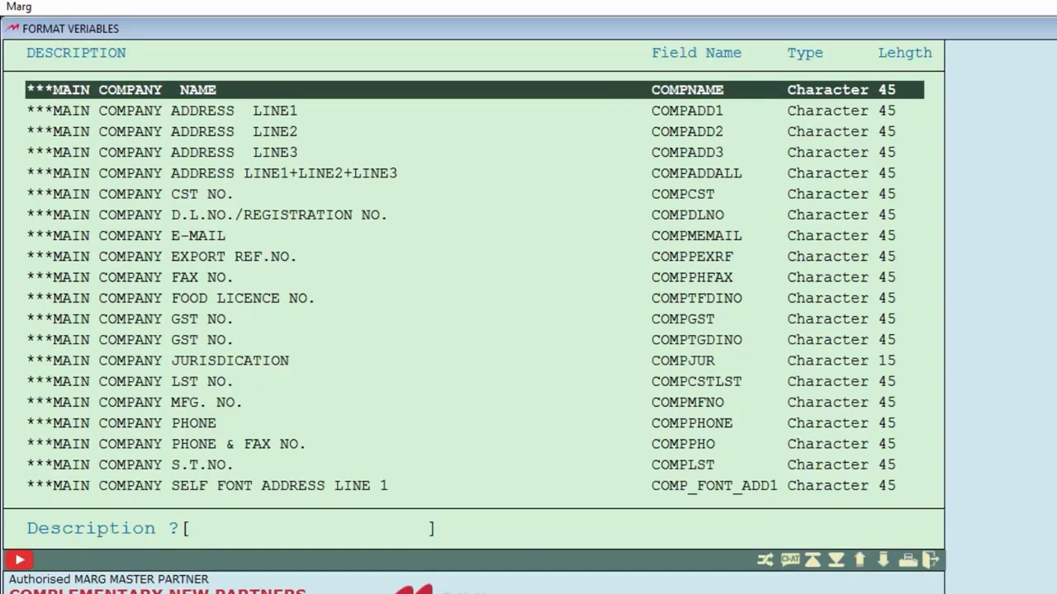
text(item company name)
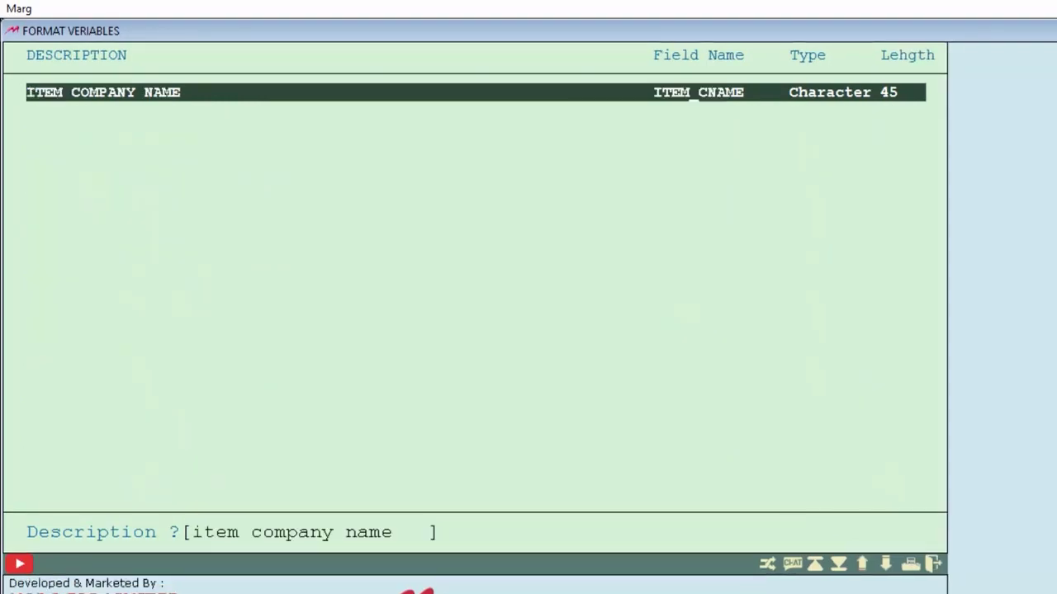
key(Return)
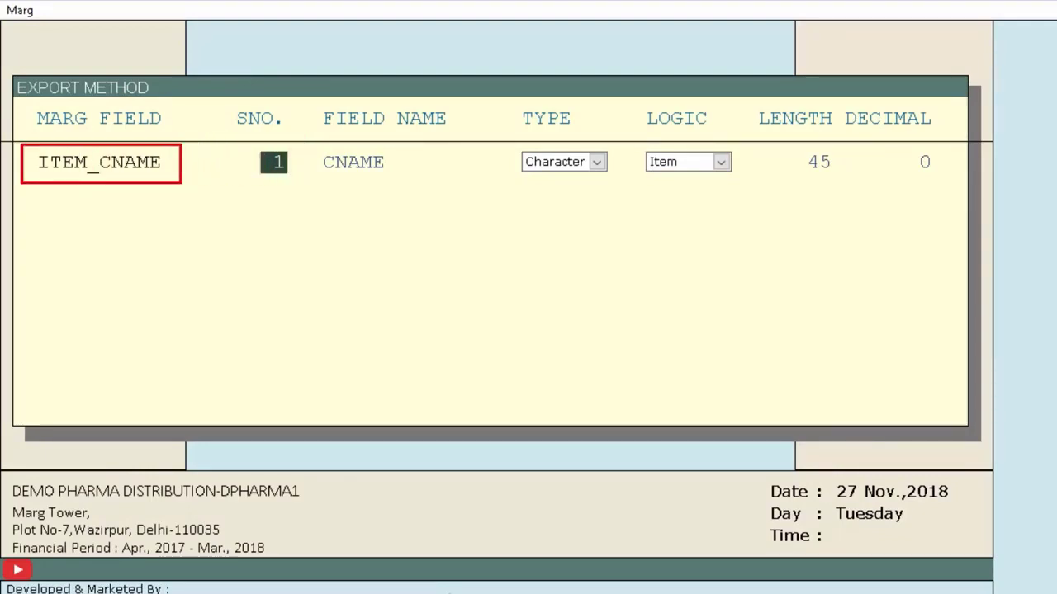
key(Return)
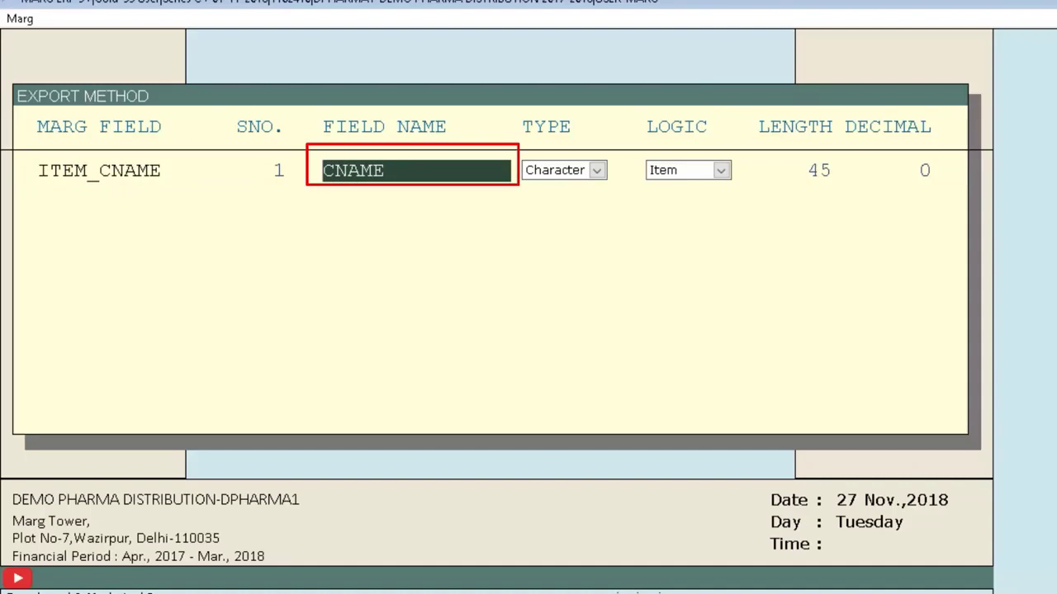
key(Return)
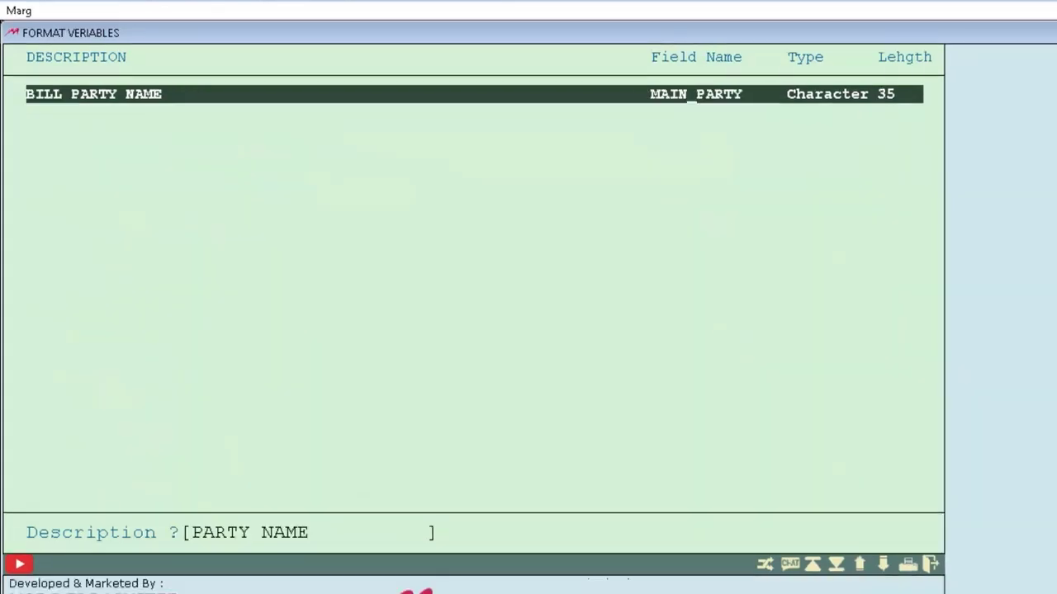
key(Return)
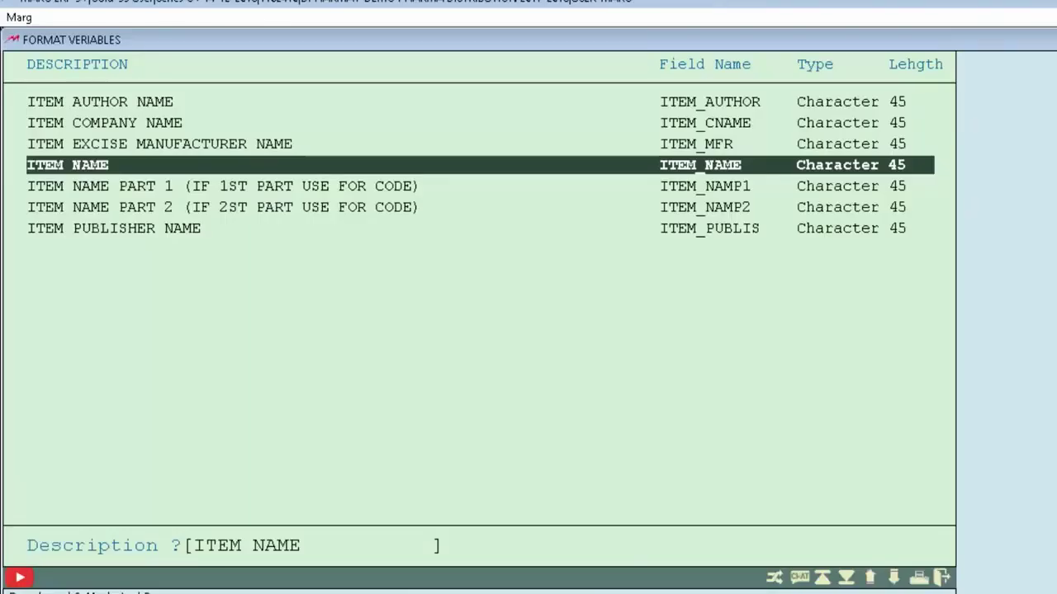
key(Return)
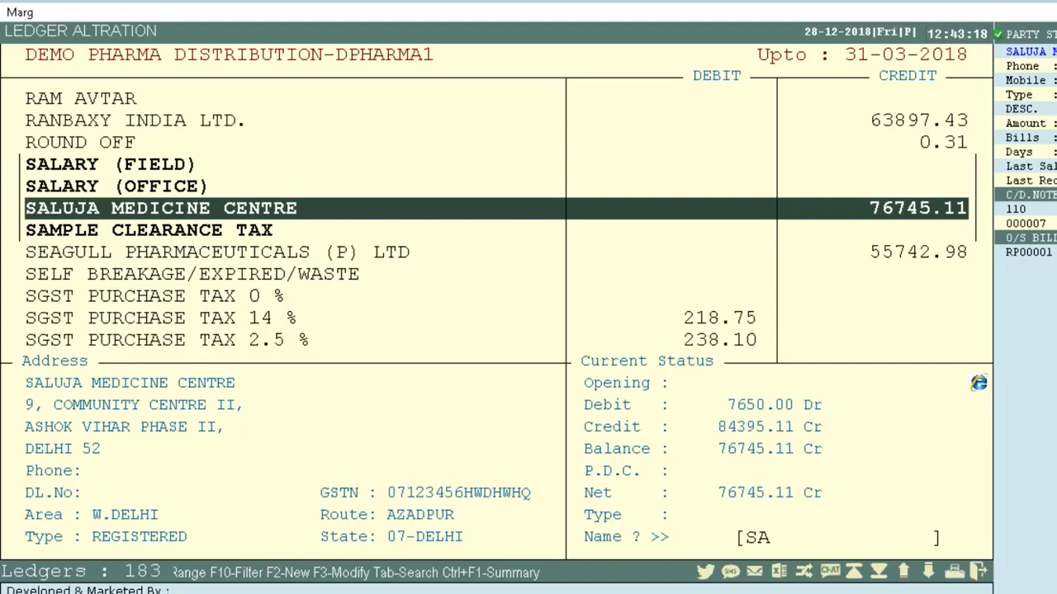
Set the export option of the SALUJA MEDICINE CENTRE ledger to Self.
key(Return)
key(Down)
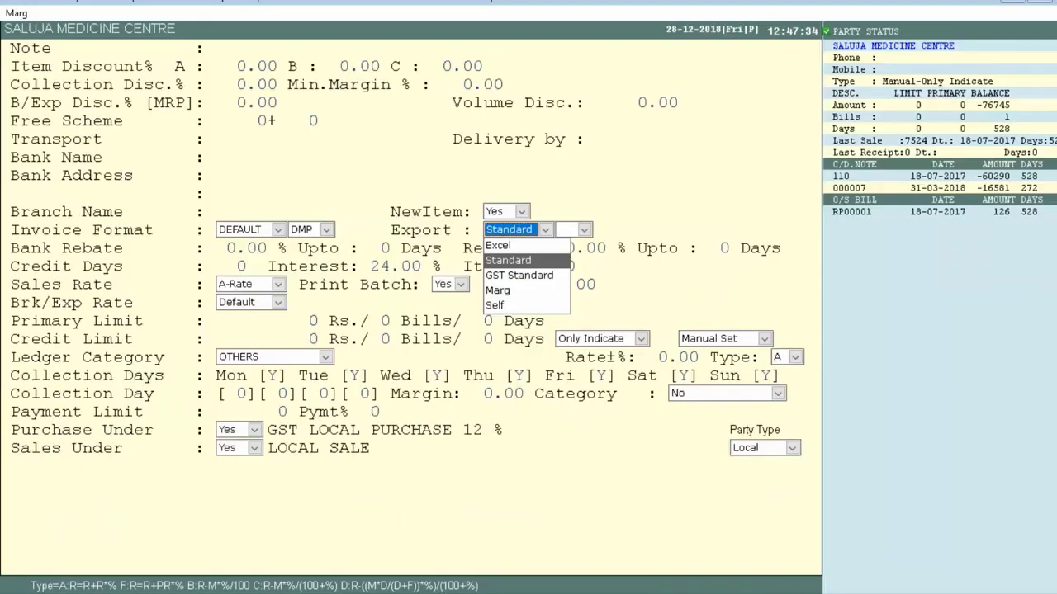
click(512, 304)
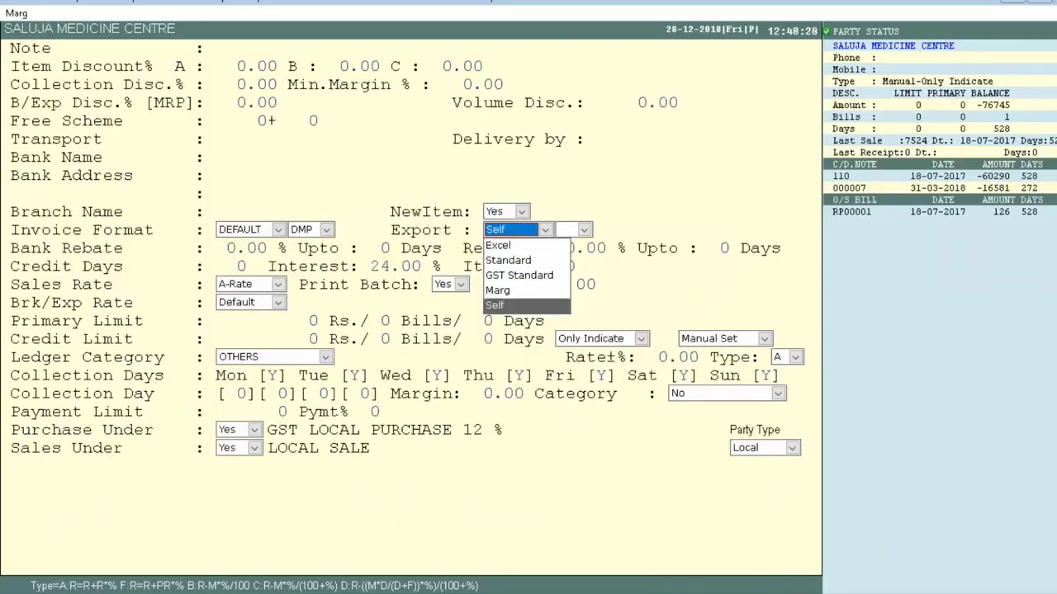
key(Return)
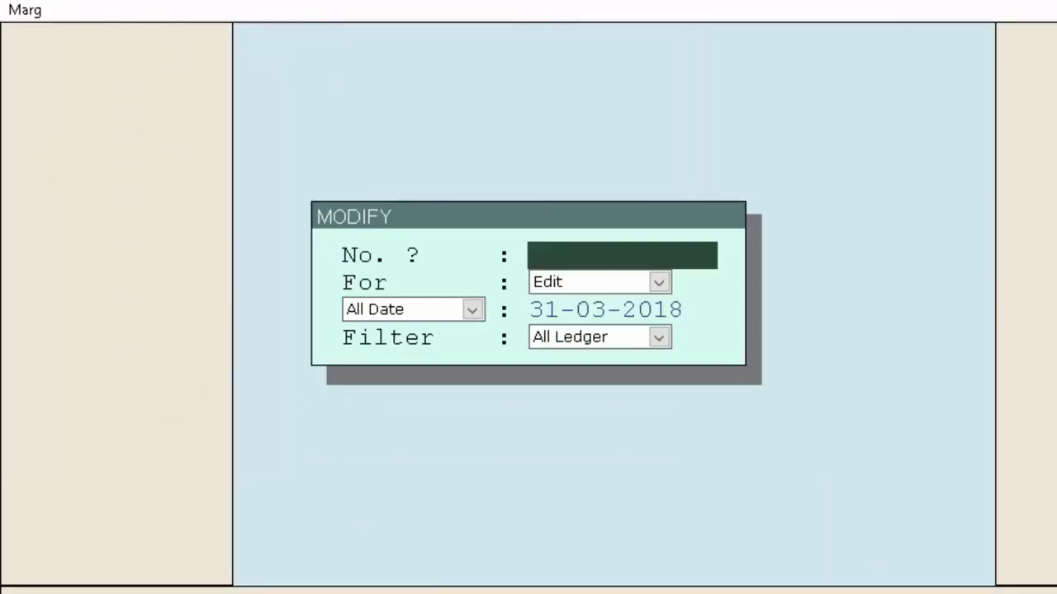
Save the soft copy of SALUJA MEDICINE CENTRE's 18-07 sale bill to G:\MARGERP\export and open that folder in File Explorer.
key(Return)
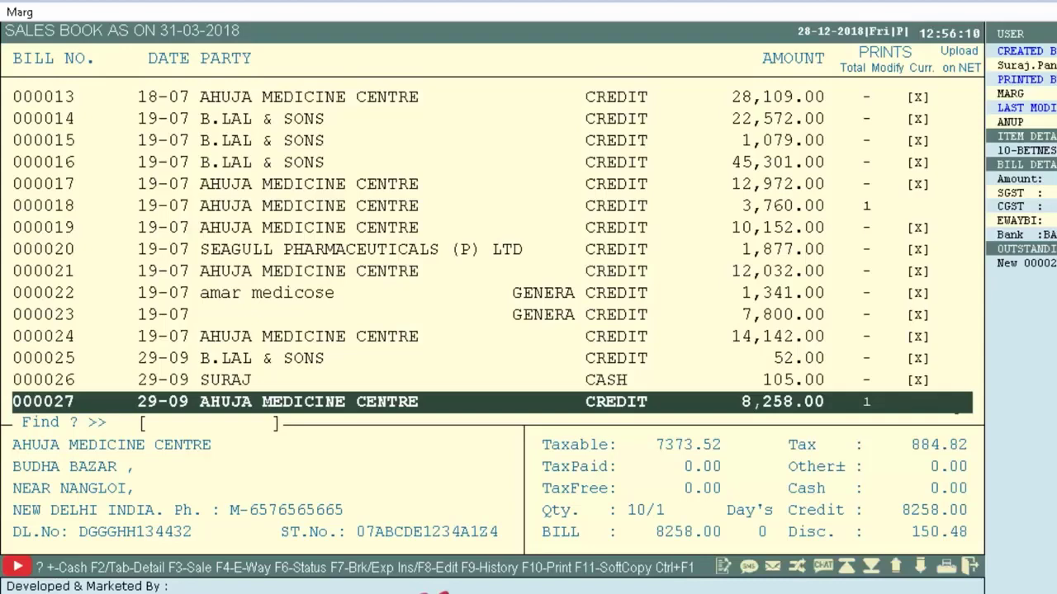
key(F11)
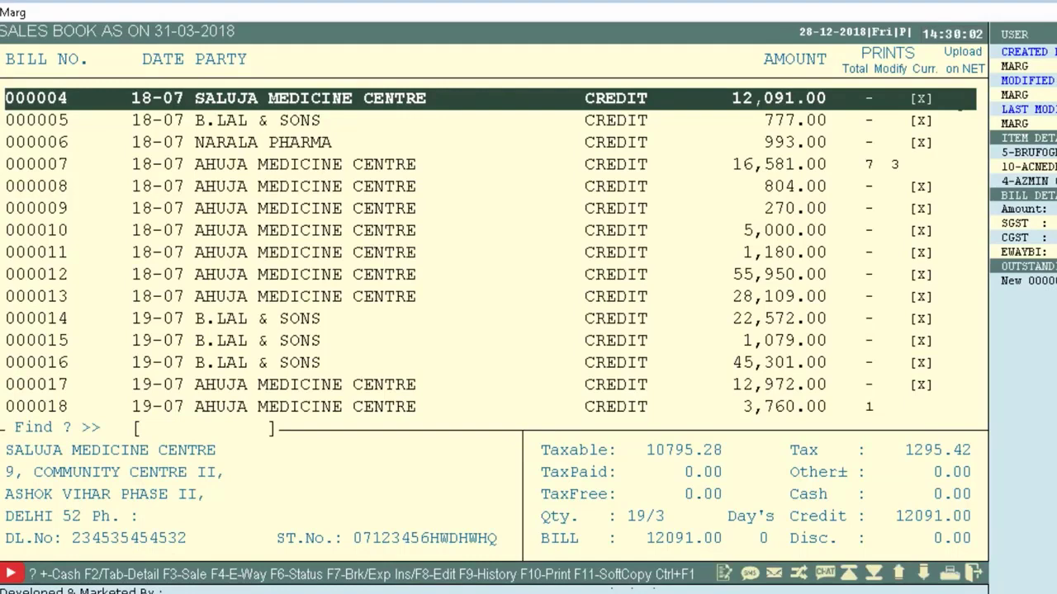
key(F11)
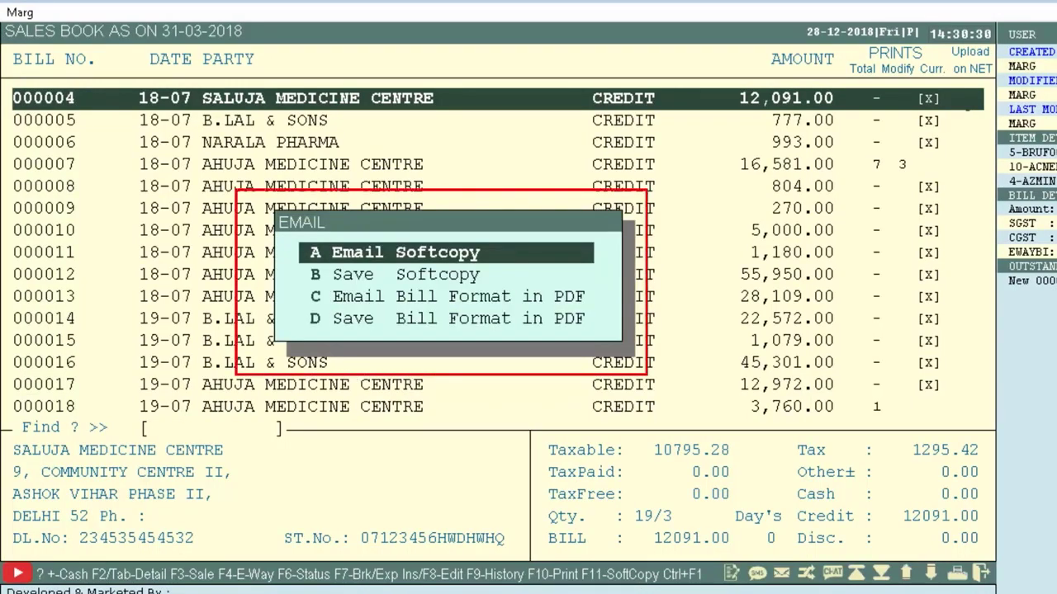
key(Down)
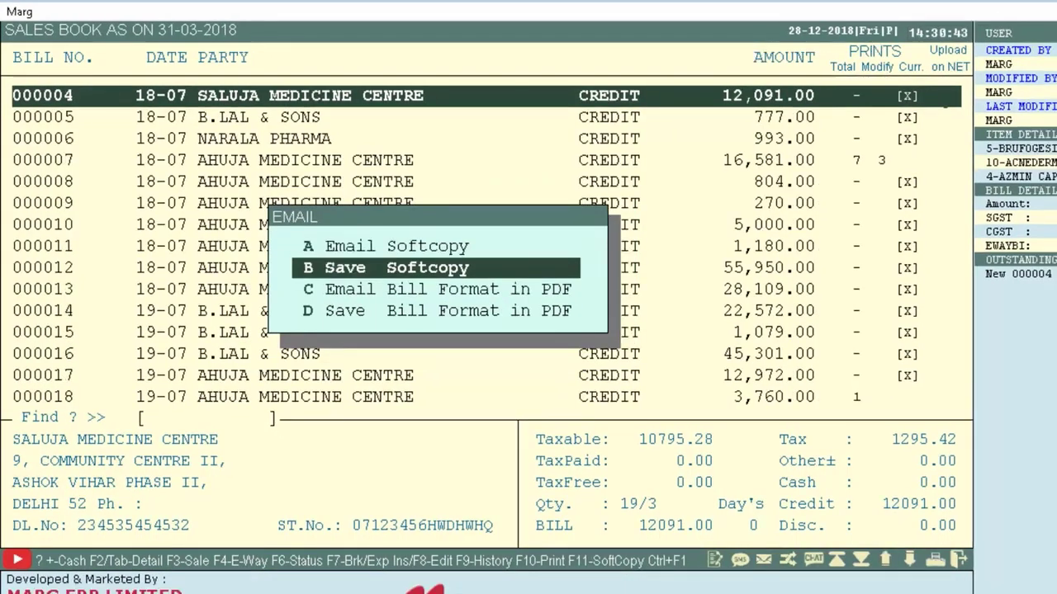
key(Return)
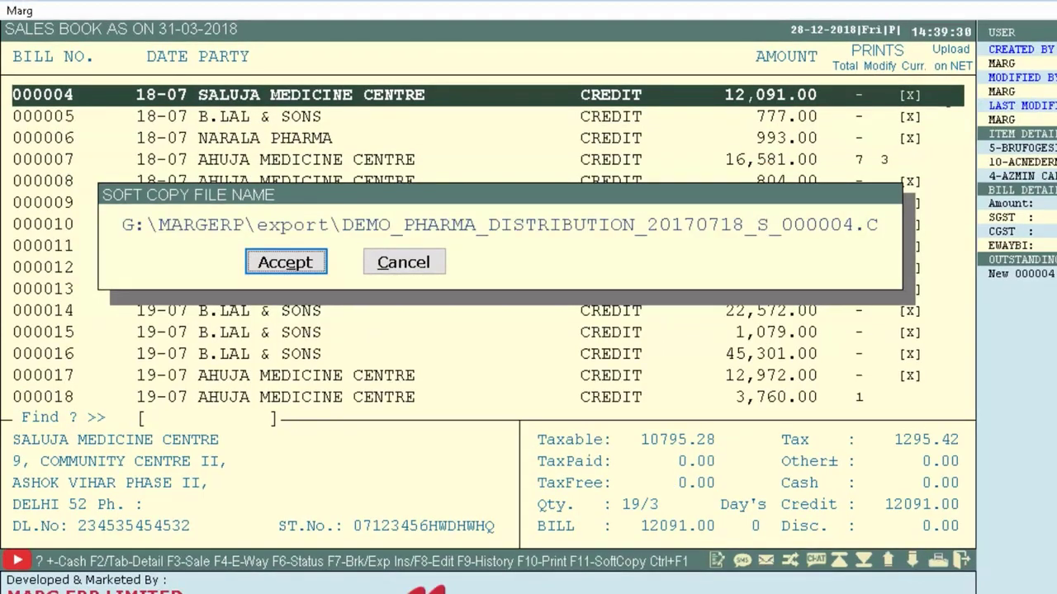
key(Return)
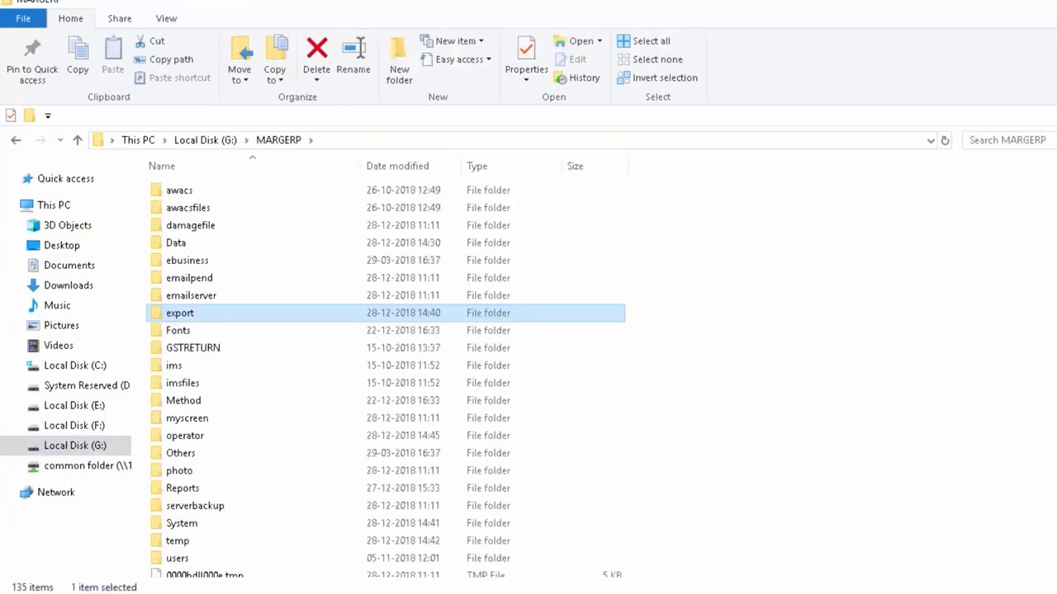
key(Return)
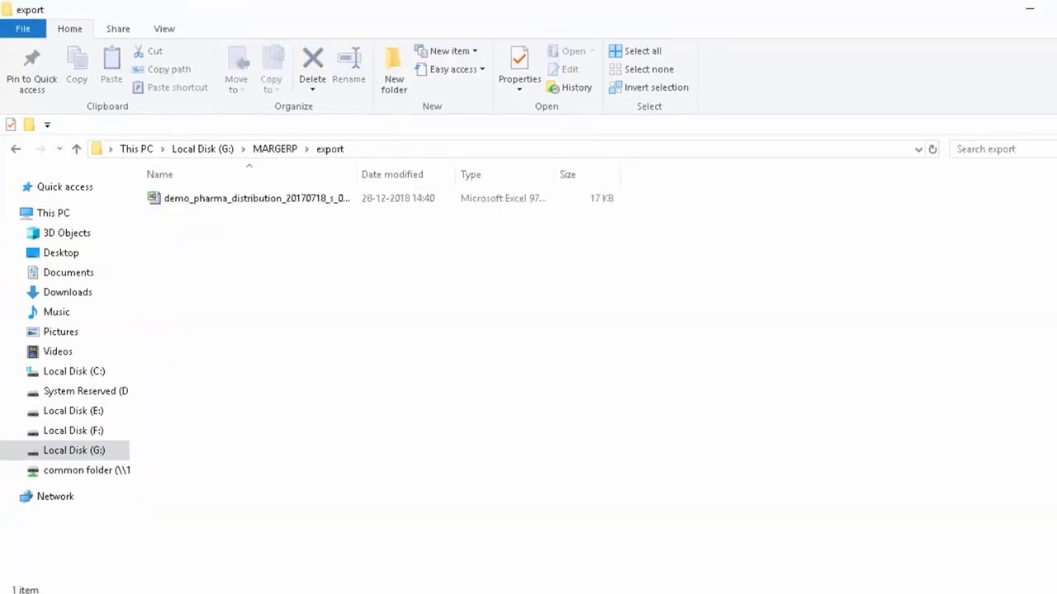